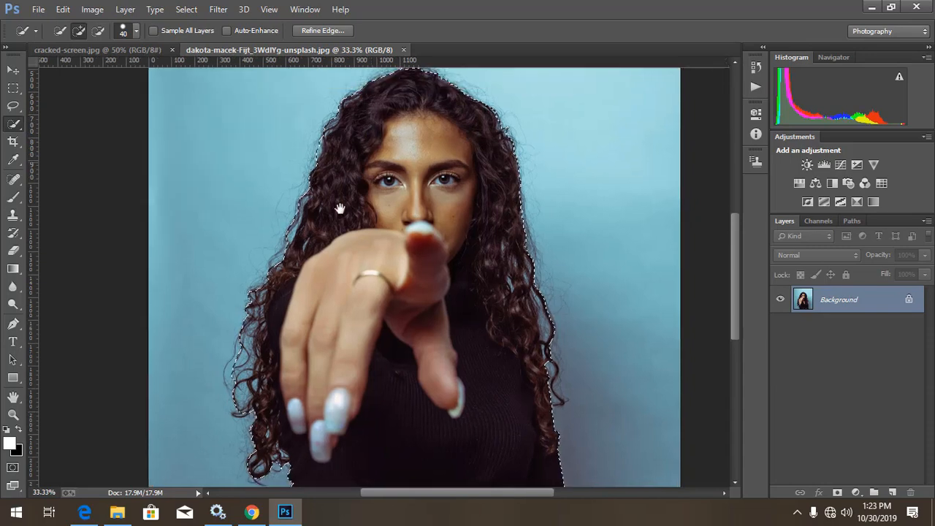
- Add a layer mask from the selection around the woman to hide the blue background
key(ctrl+d)
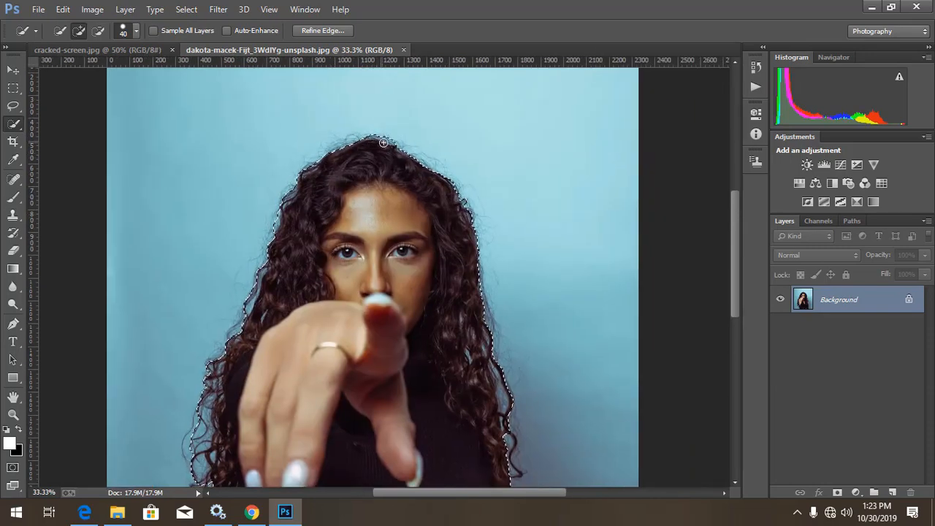
drag(446, 254, 436, 140)
key(ctrl+minus)
key(ctrl+minus)
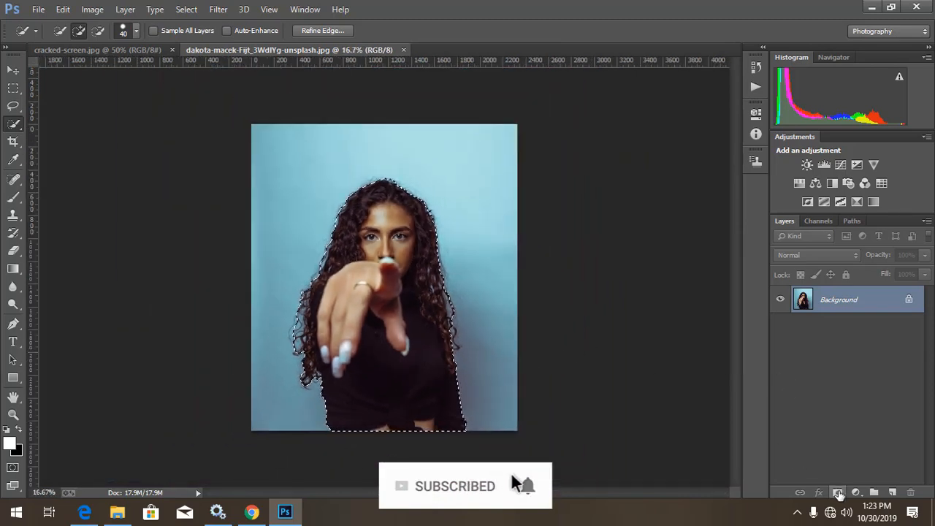
click(838, 493)
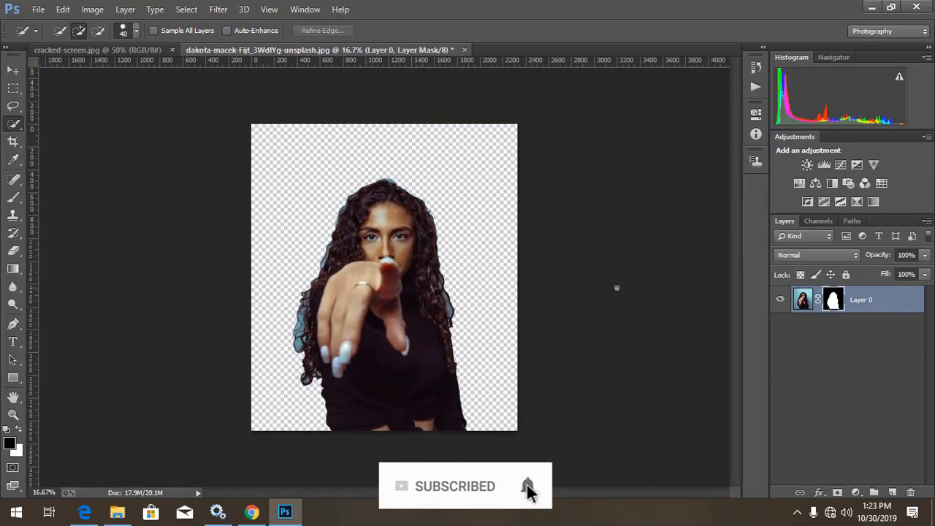
- Open Refine Mask and brush along the crown and the left-hand curls of the hair with a size 70 Refine Radius brush
right_click(833, 302)
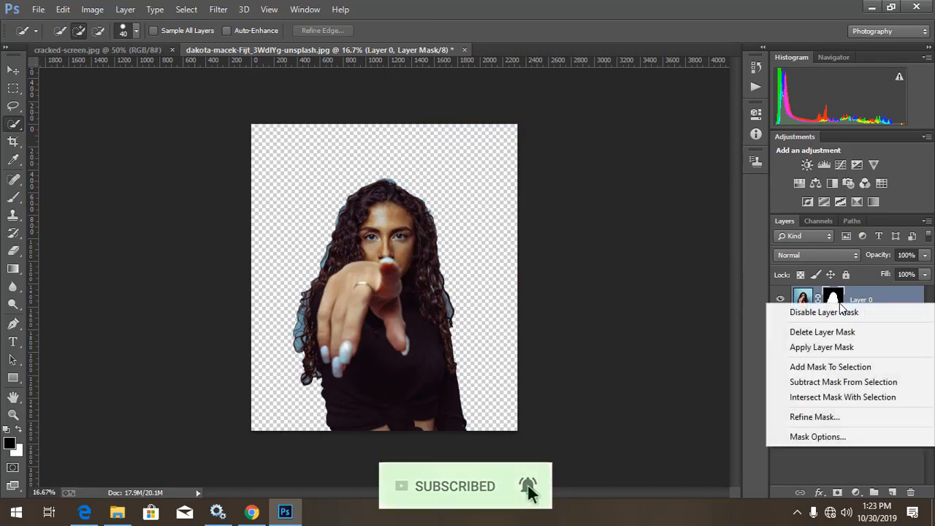
click(830, 415)
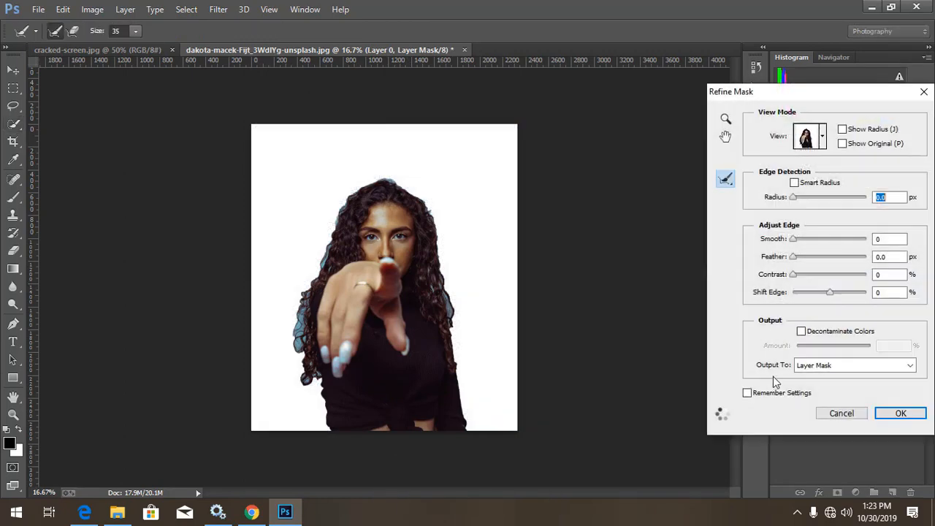
key(ctrl+plus)
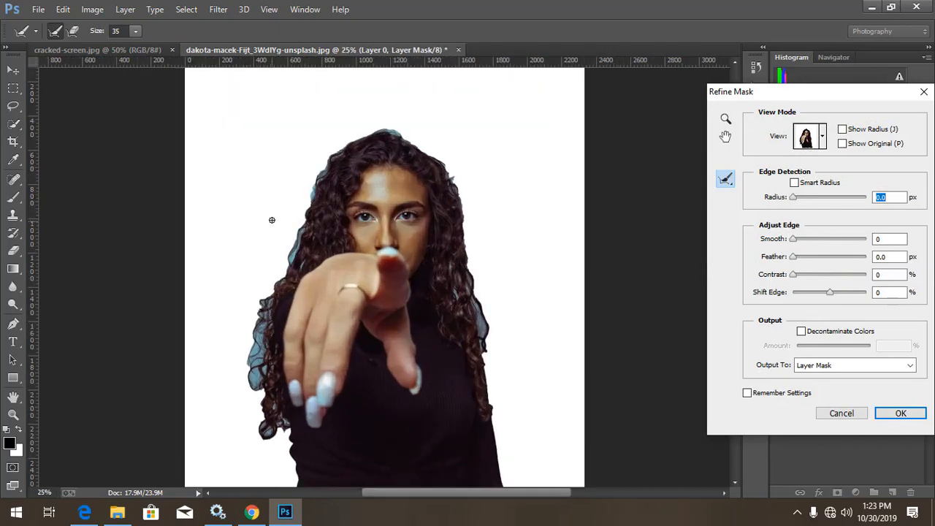
key(ctrl+plus)
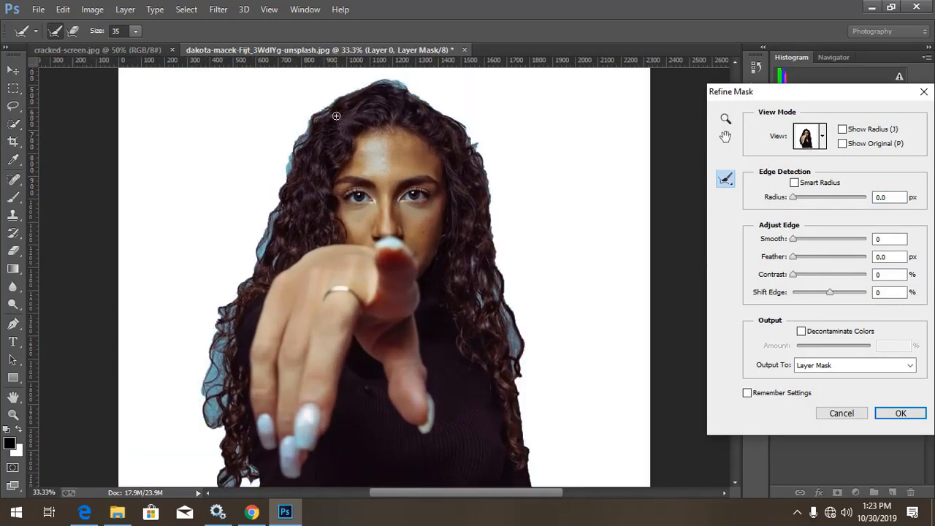
key(bracketright)
key(bracketright)
key(bracketright)
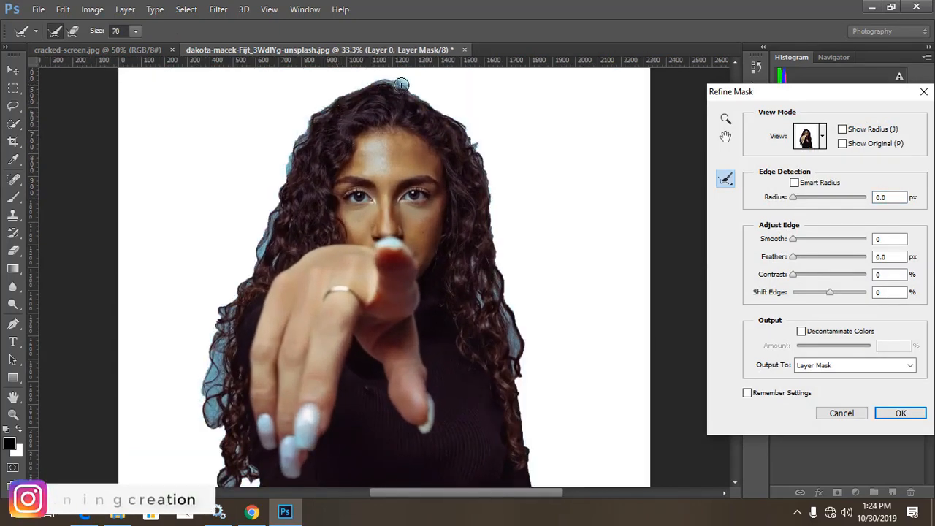
mouse_move(391, 84)
mouse_down()
mouse_move(336, 95)
mouse_move(307, 136)
mouse_move(292, 138)
mouse_move(273, 231)
mouse_move(277, 220)
mouse_move(255, 254)
mouse_up()
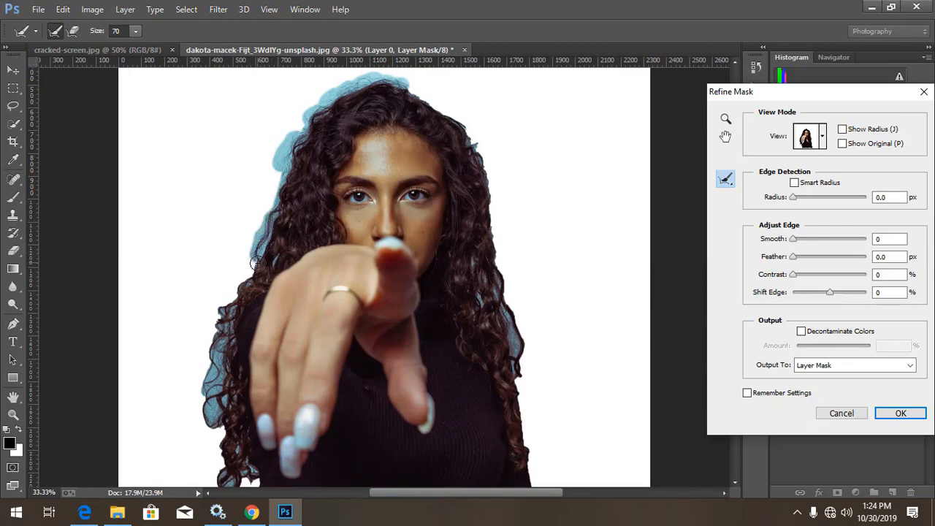
drag(246, 287, 230, 298)
mouse_move(260, 260)
mouse_down()
mouse_move(214, 322)
mouse_move(228, 293)
mouse_move(234, 317)
mouse_up()
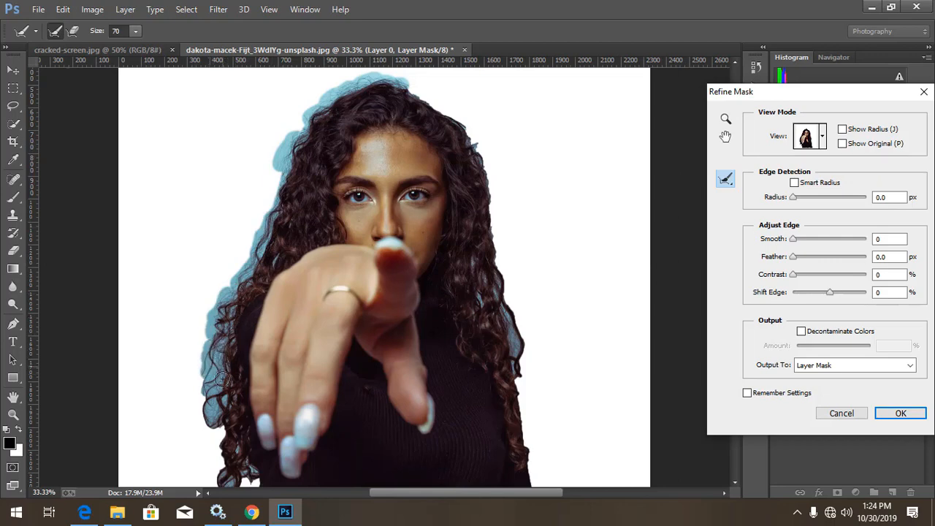
mouse_move(215, 370)
mouse_down()
mouse_move(206, 401)
mouse_move(217, 402)
mouse_move(202, 424)
mouse_move(230, 401)
mouse_move(234, 443)
mouse_up()
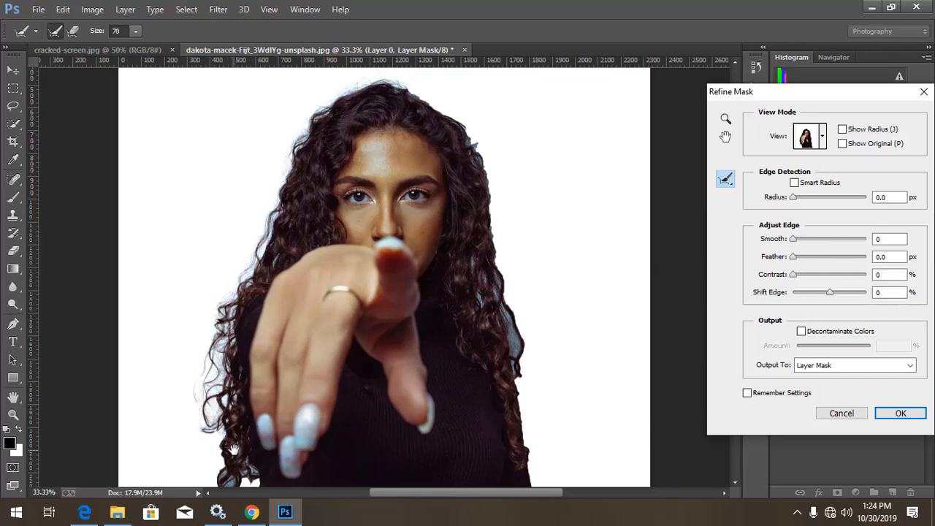
mouse_move(238, 449)
mouse_down()
mouse_move(252, 304)
mouse_move(237, 339)
mouse_move(256, 340)
mouse_move(257, 330)
mouse_move(265, 346)
mouse_move(255, 337)
mouse_move(234, 360)
mouse_move(247, 310)
mouse_up()
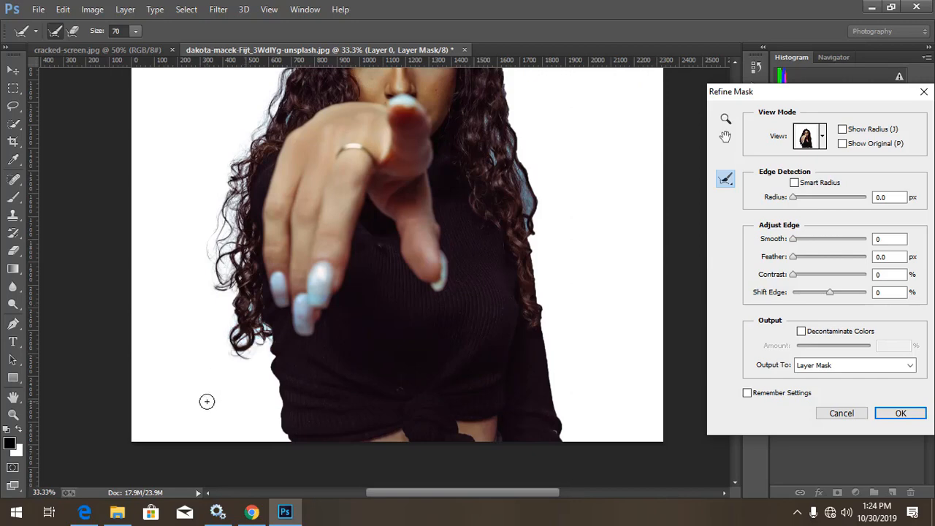
- Refine the mask edge along the right side of the hair, from the crown to the lowest curls beside the arm
drag(248, 267, 155, 409)
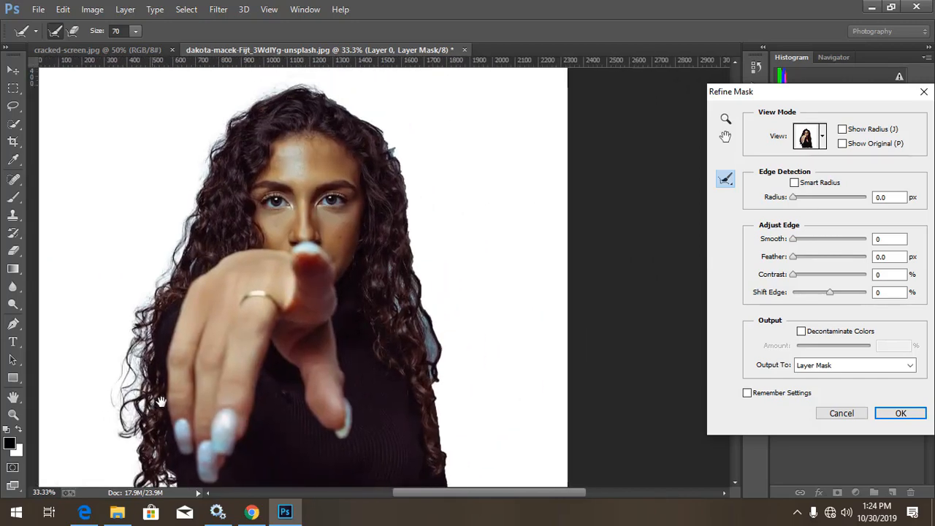
drag(330, 140, 315, 171)
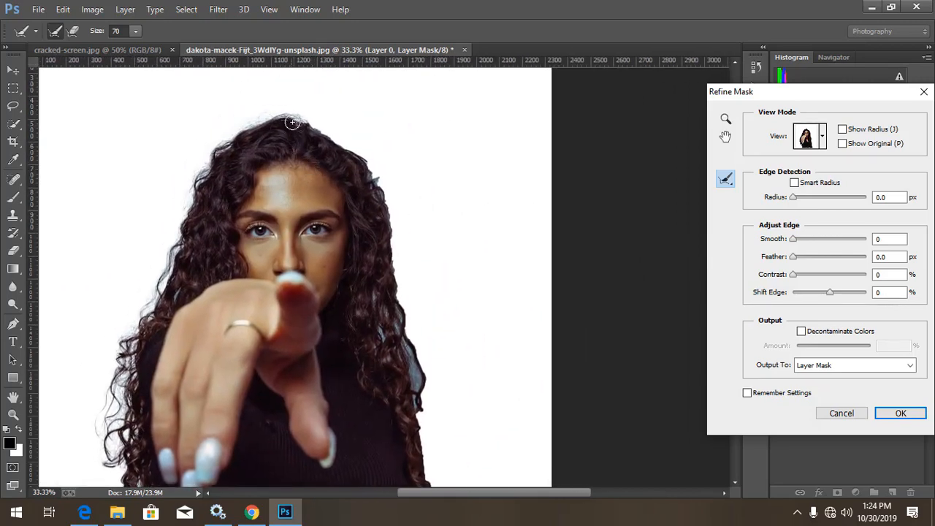
drag(289, 116, 351, 146)
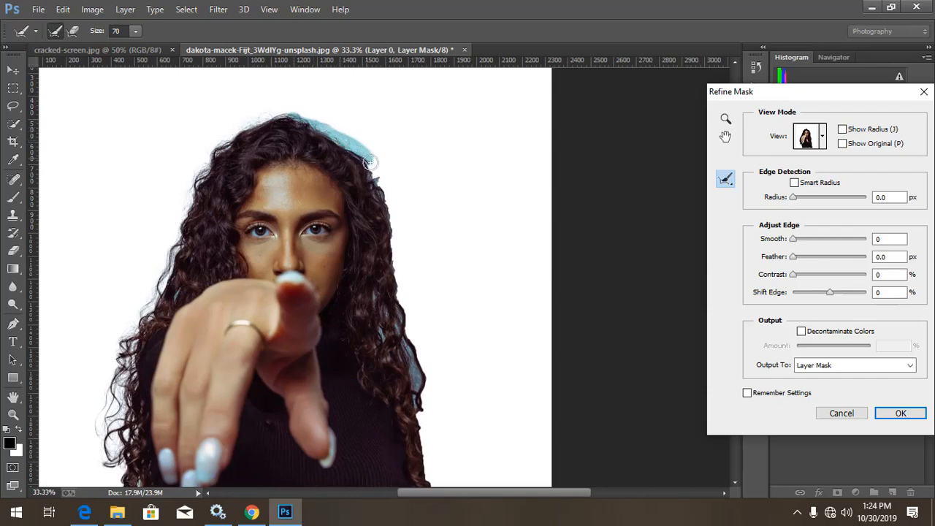
mouse_move(373, 179)
mouse_down()
mouse_move(389, 208)
mouse_move(384, 167)
mouse_move(391, 302)
mouse_up()
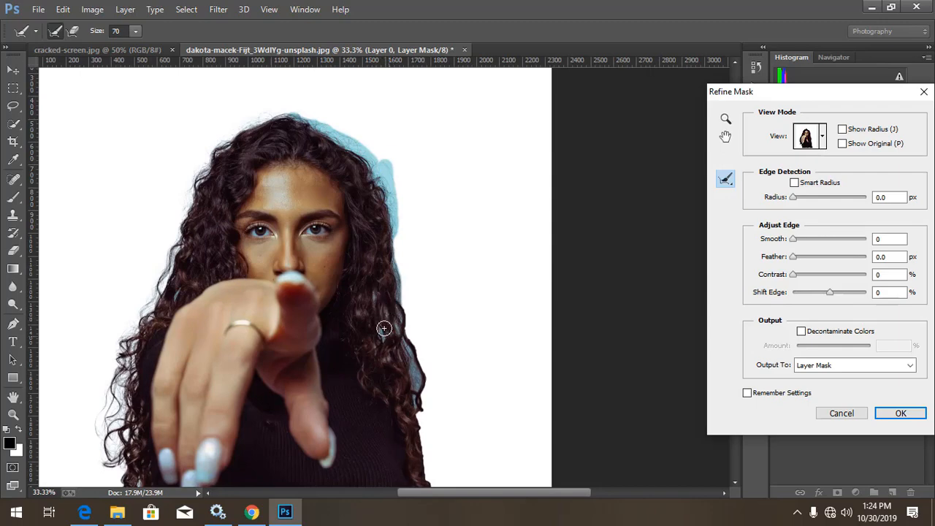
drag(406, 350, 429, 456)
mouse_move(421, 413)
mouse_down()
mouse_move(435, 483)
mouse_move(425, 366)
mouse_move(399, 322)
mouse_up()
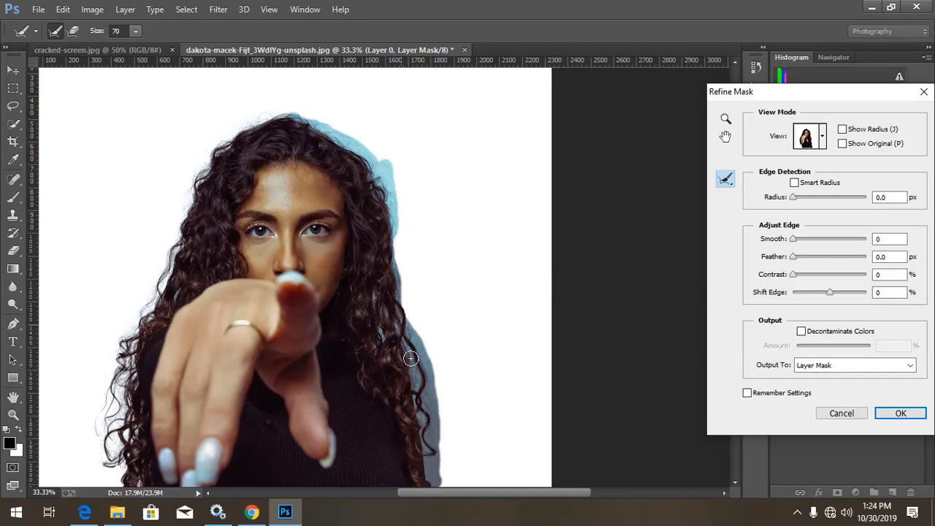
drag(411, 358, 413, 368)
scroll(429, 217, down, 5)
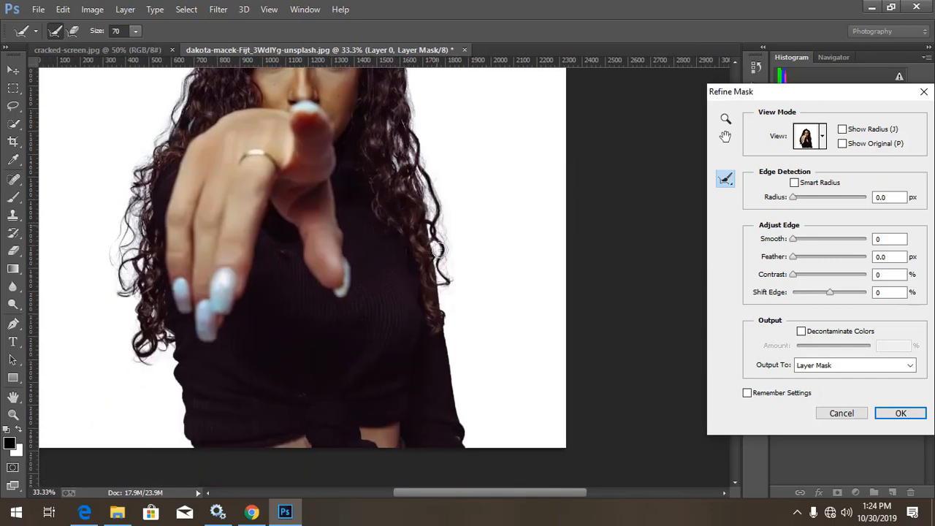
drag(443, 298, 444, 334)
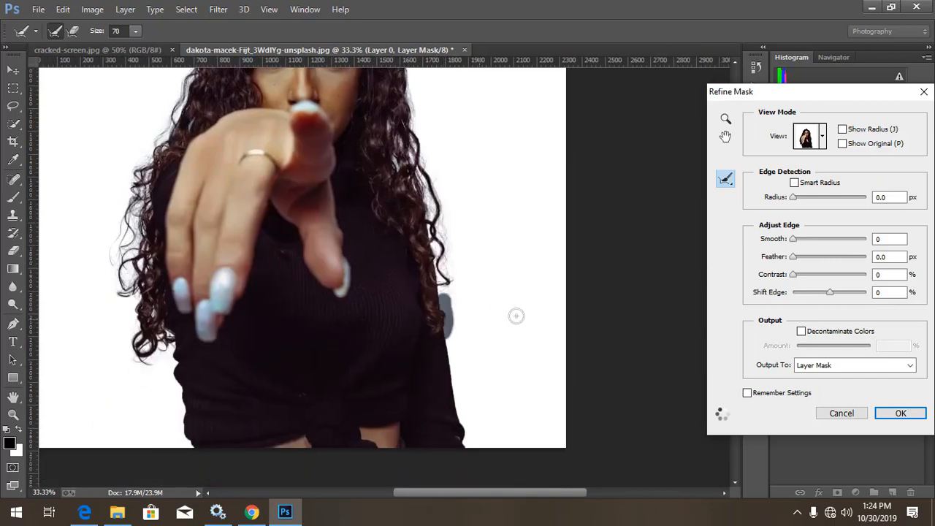
- Feather the mask edge by 0.5 px and apply the mask refinement
key(ctrl+minus)
key(ctrl+minus)
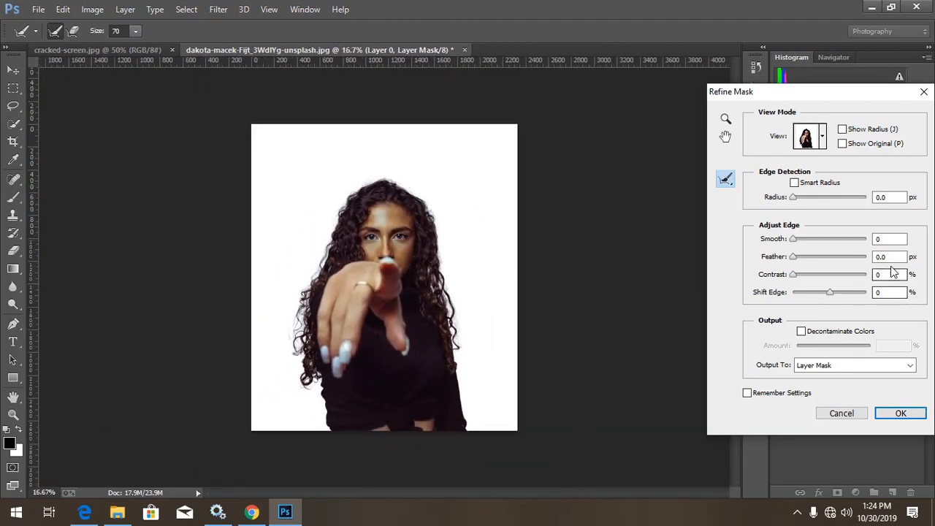
drag(891, 256, 856, 254)
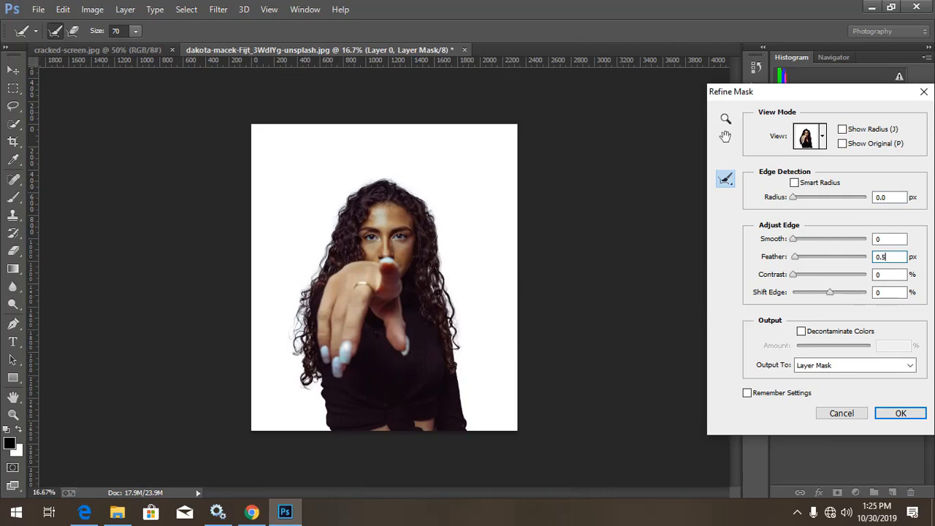
key(Return)
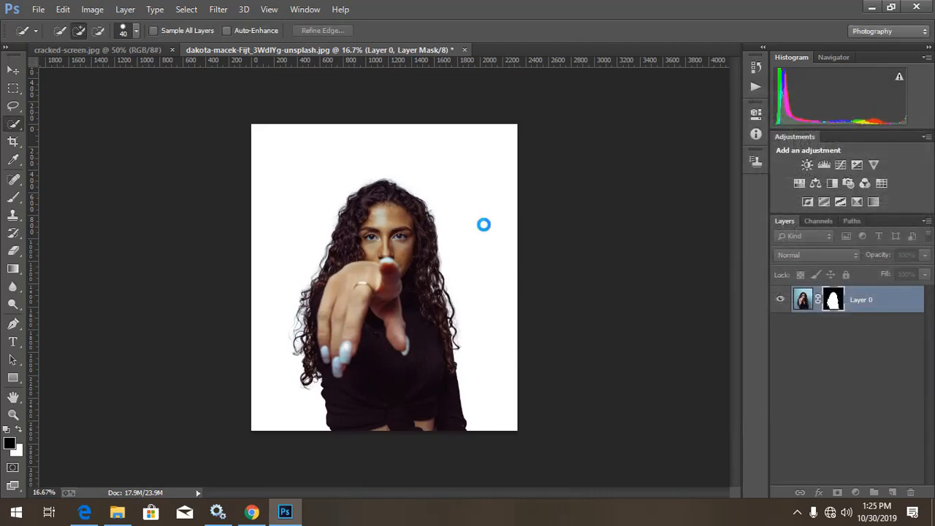
- Check the cut-out's hair edges and display the layer mask on its own in black and white
key(ctrl+plus)
key(ctrl+plus)
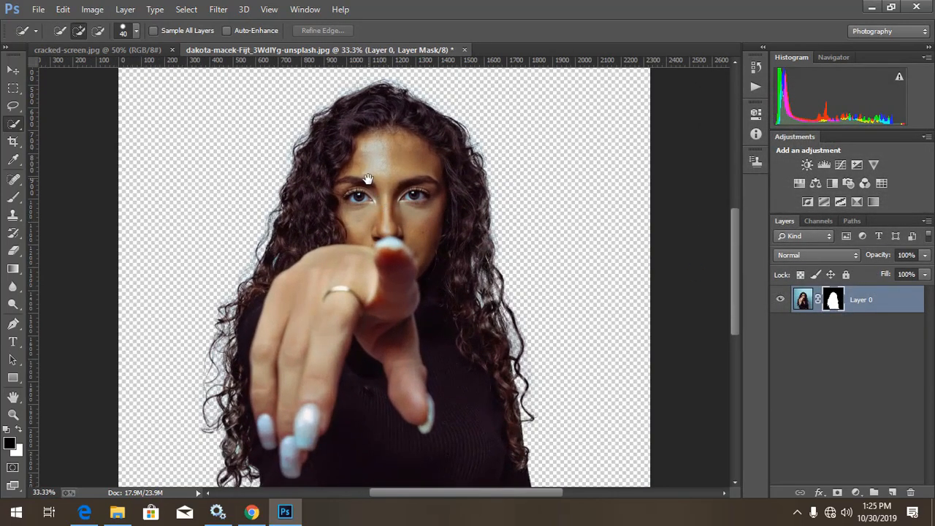
drag(368, 179, 385, 164)
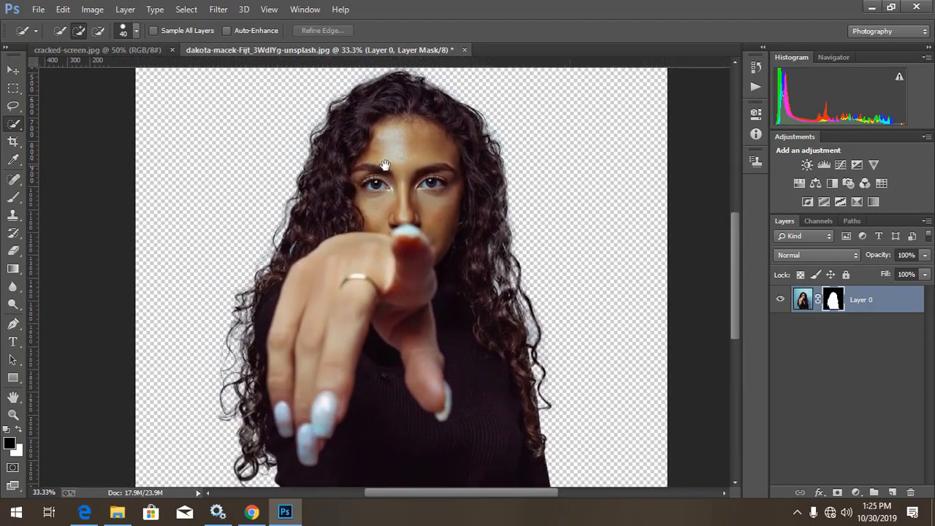
key(ctrl+minus)
key(ctrl+minus)
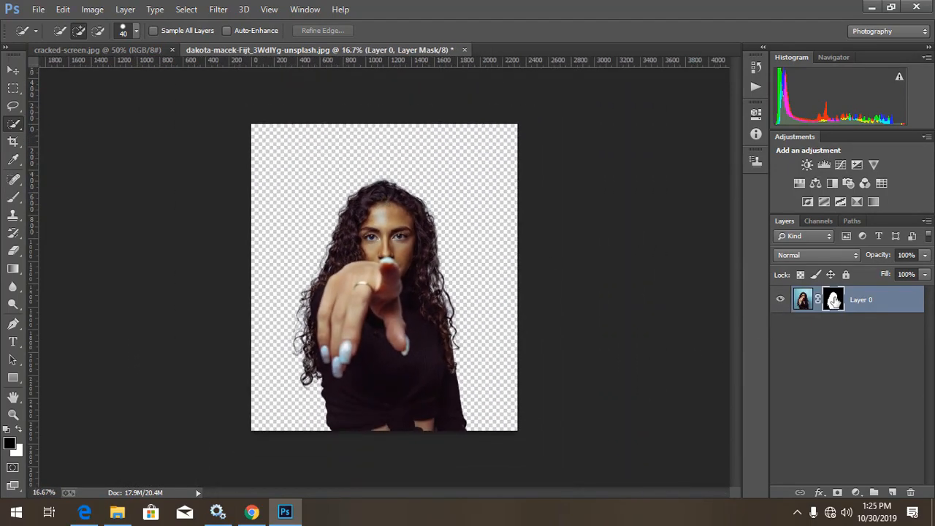
alt+click(833, 300)
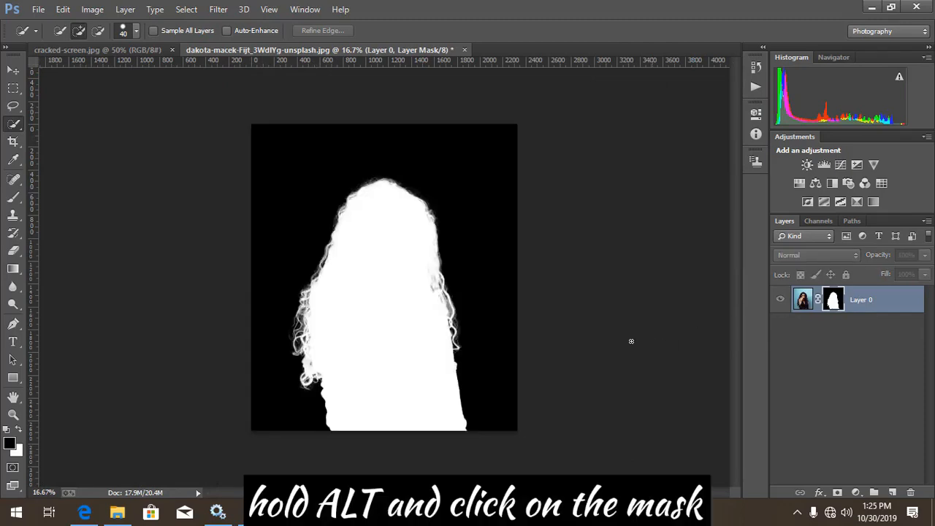
- Burn the hair edges on both sides of the mask with a size 100 brush, Midtones range and 50% exposure
key(ctrl+plus)
key(ctrl+plus)
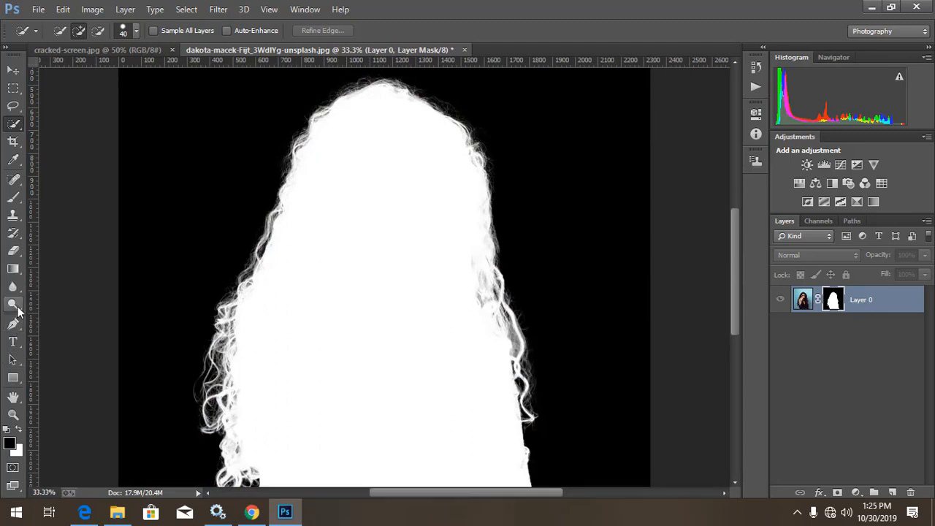
click(14, 304)
click(73, 315)
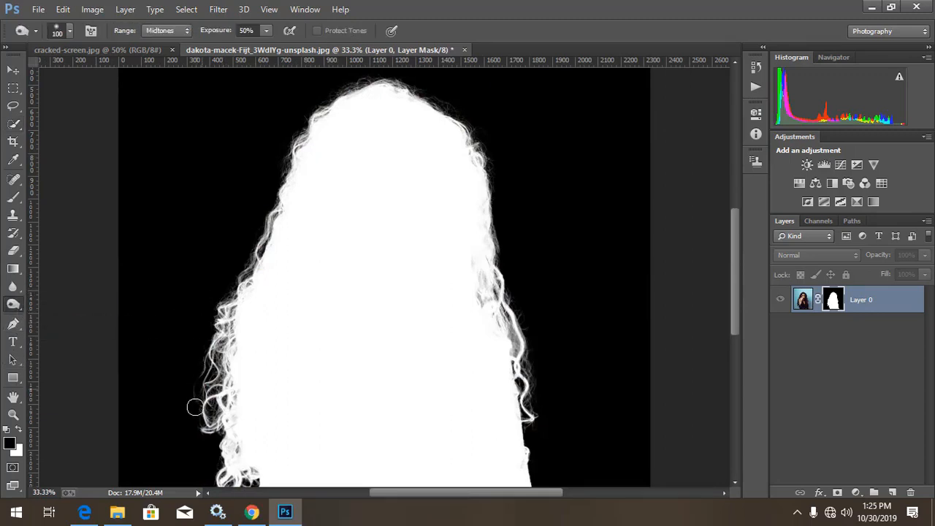
mouse_move(208, 426)
mouse_down()
mouse_move(212, 400)
mouse_move(213, 455)
mouse_move(224, 294)
mouse_move(220, 334)
mouse_up()
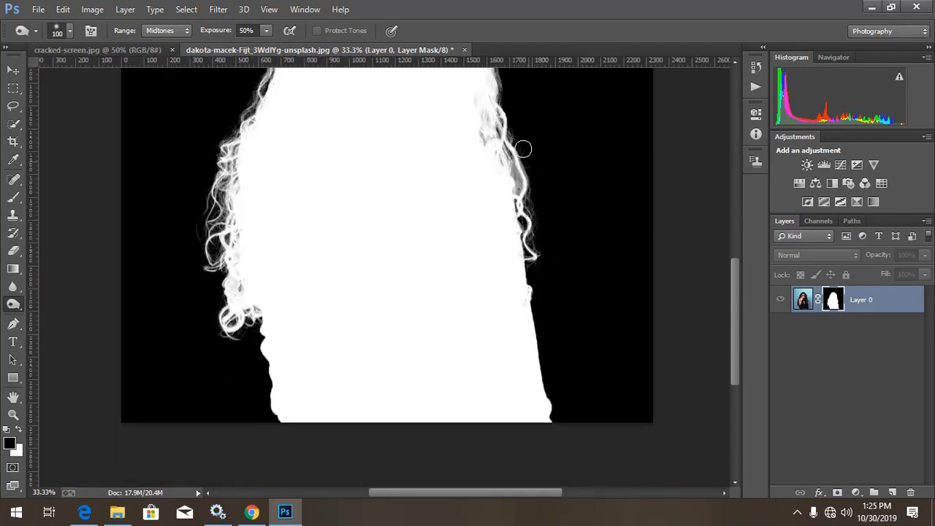
mouse_move(516, 190)
mouse_down()
mouse_move(503, 152)
mouse_move(465, 200)
mouse_move(456, 232)
mouse_up()
drag(472, 122, 463, 204)
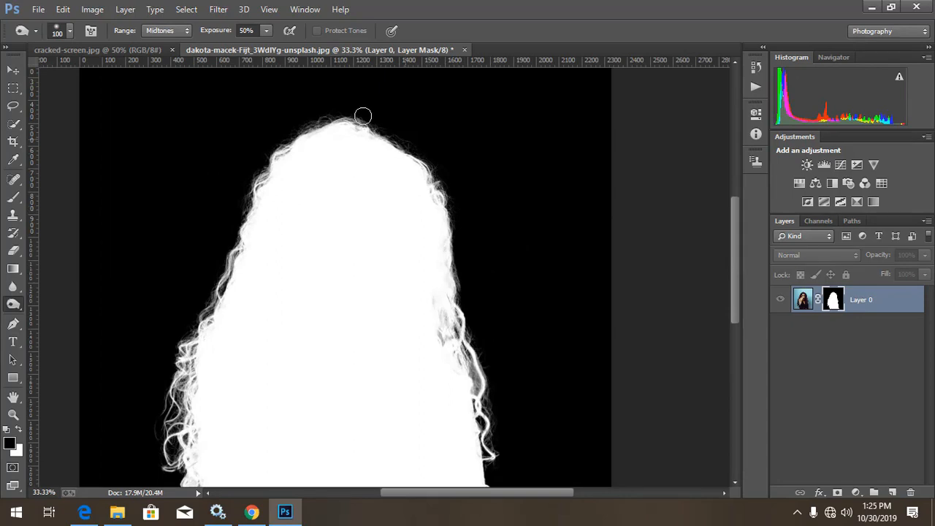
- Leave the mask-only view and return to the masked image
key(ctrl+minus)
key(ctrl+minus)
key(ctrl+minus)
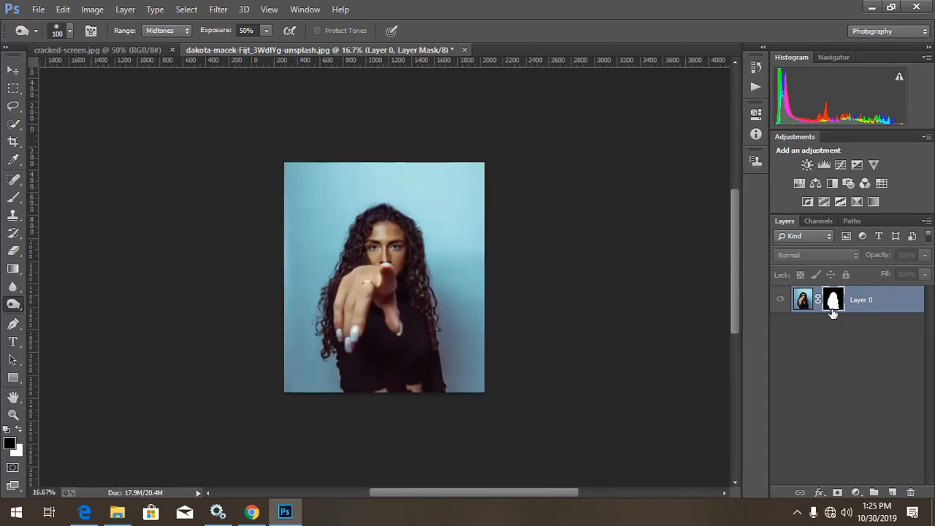
alt+click(837, 305)
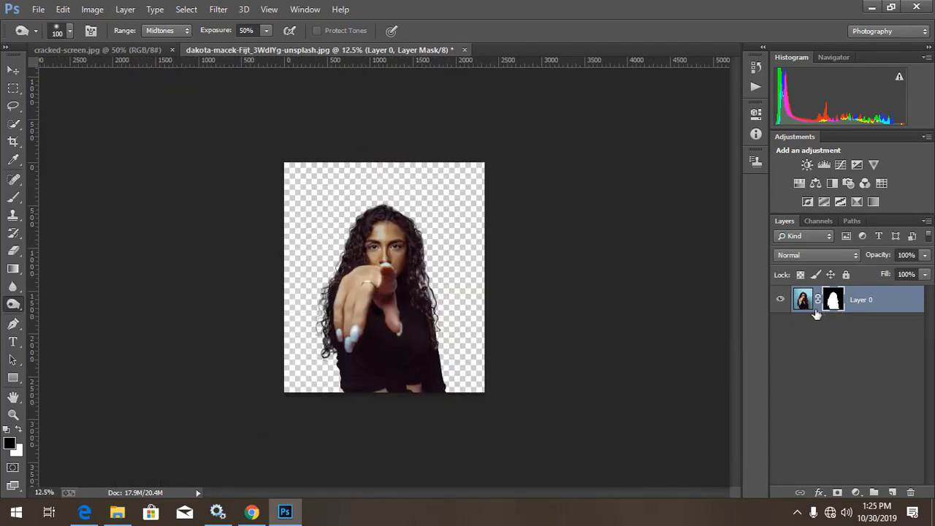
- Examine the hair edges of the finished cut-out against the transparent background at different magnifications
key(ctrl+minus)
key(ctrl+plus)
key(ctrl+plus)
key(ctrl+plus)
key(ctrl+plus)
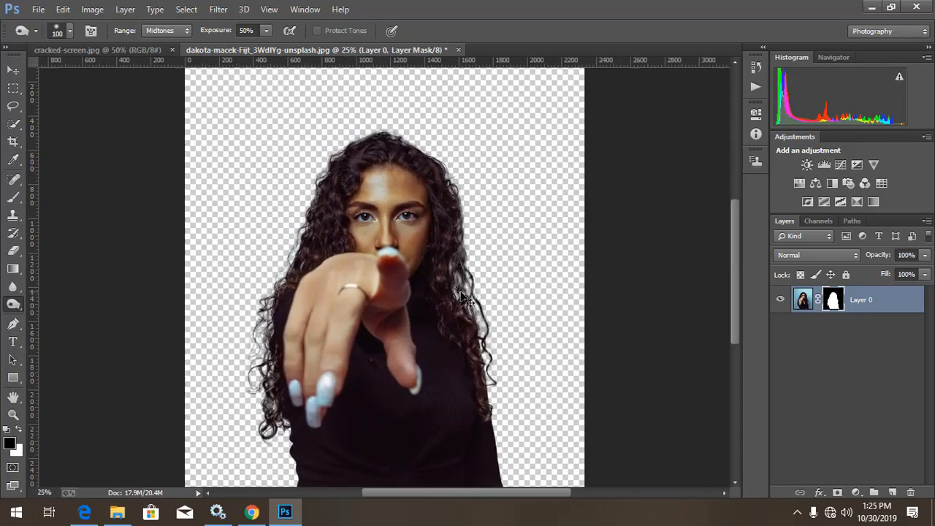
key(ctrl+minus)
key(ctrl+plus)
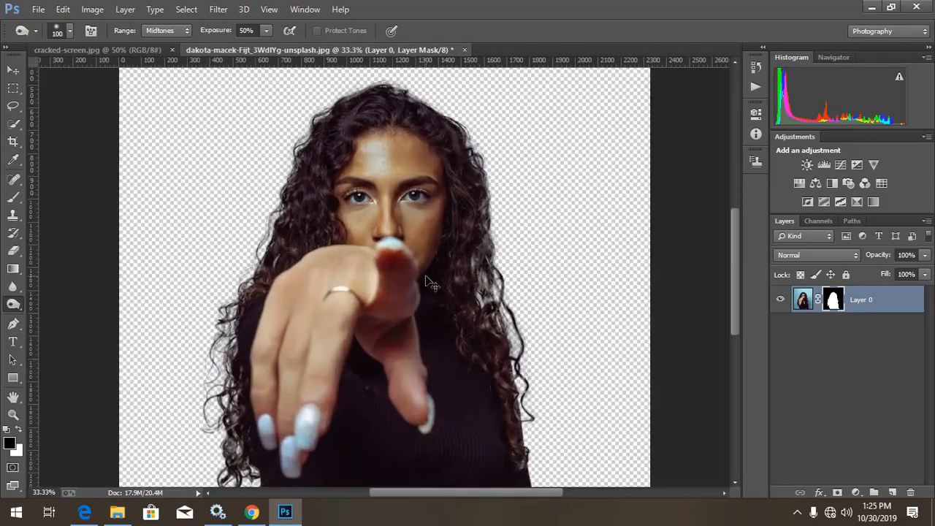
key(ctrl+minus)
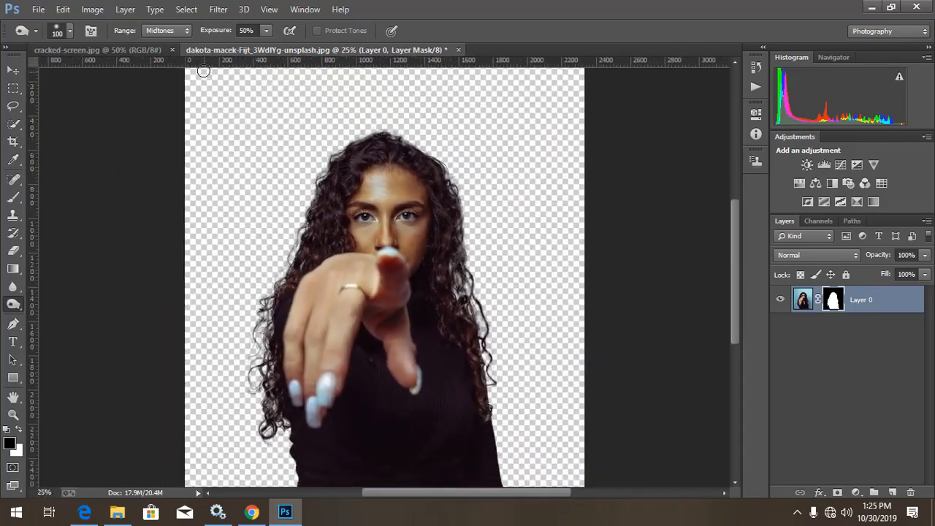
- Open the buddhist temple image from New folder (10) in Downloads and dock it as a tab beside the other documents
click(38, 9)
click(44, 36)
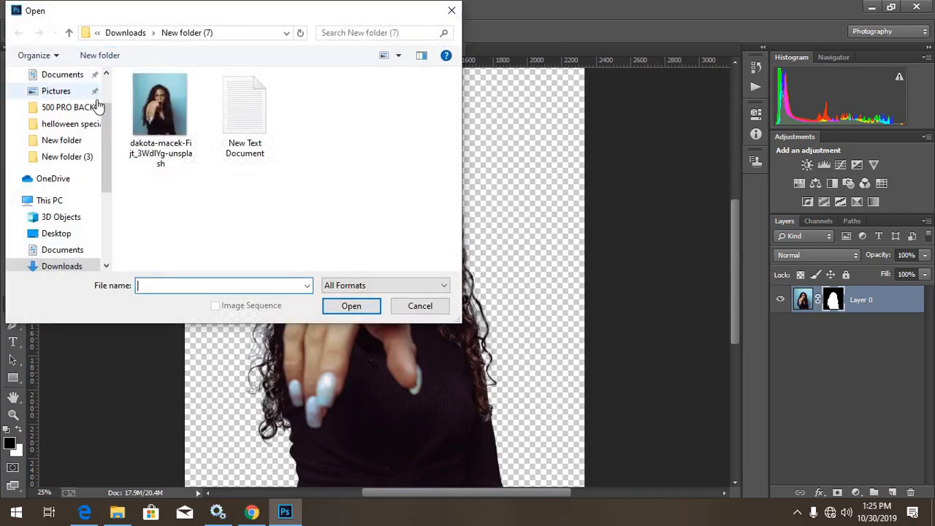
click(69, 32)
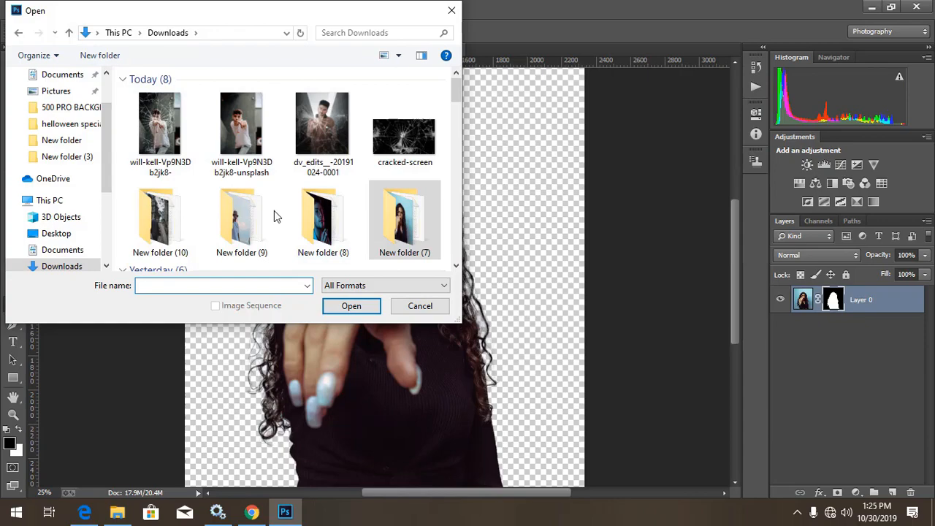
double_click(160, 220)
double_click(161, 120)
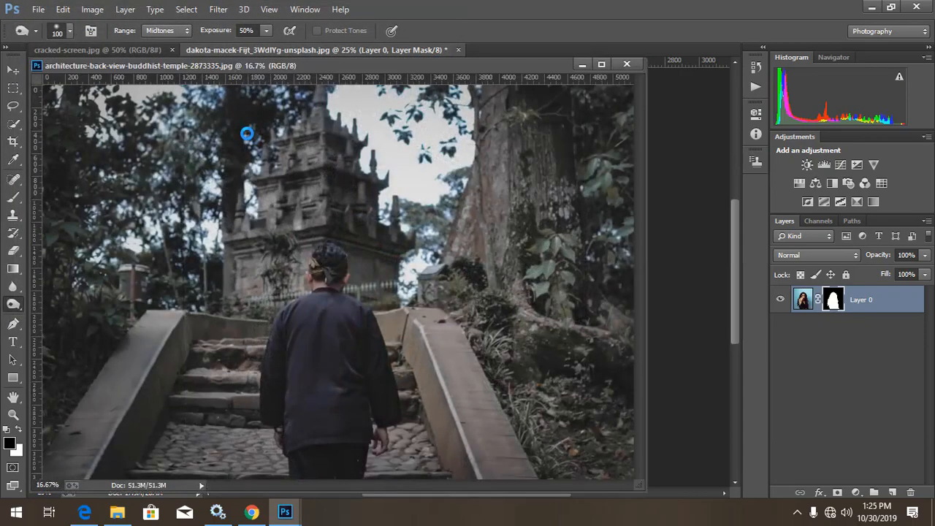
drag(322, 65, 371, 52)
- Bring the temple image into the woman's document with the Move tool and place its layer below Layer 0
click(13, 69)
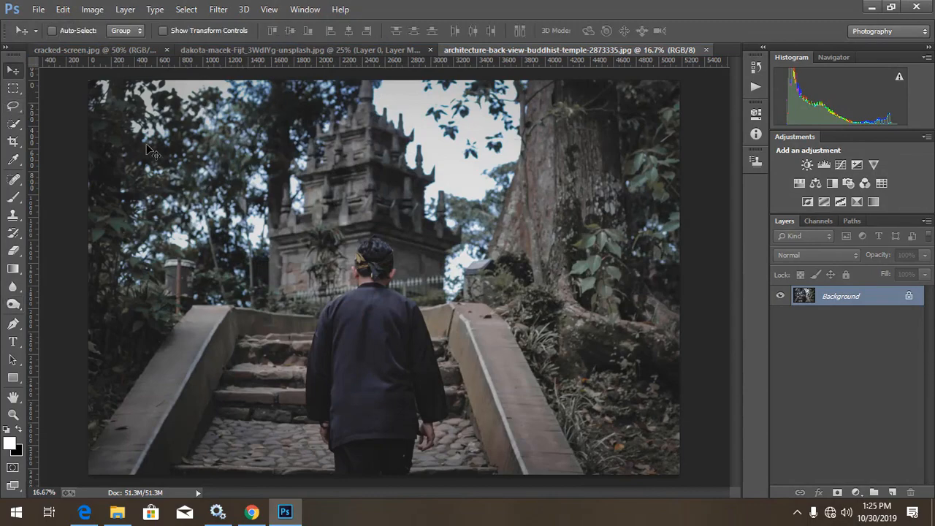
click(250, 47)
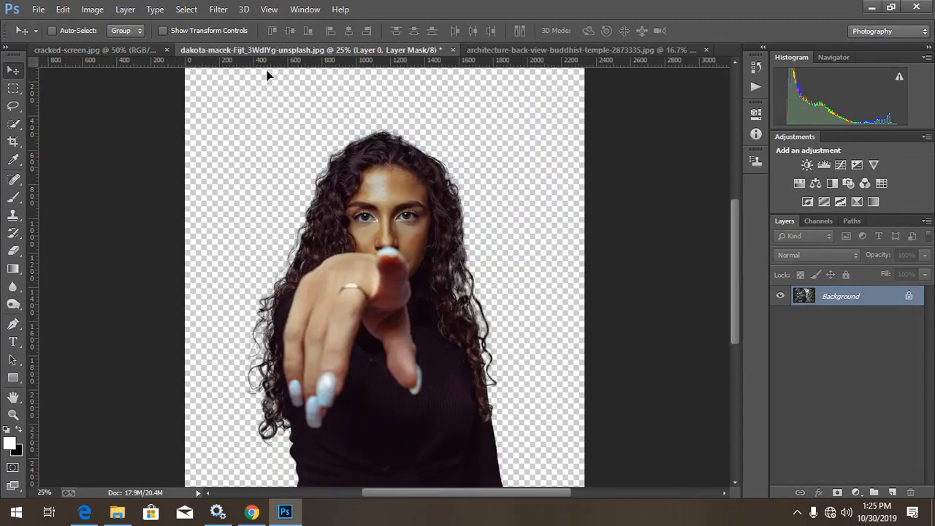
drag(322, 169, 327, 172)
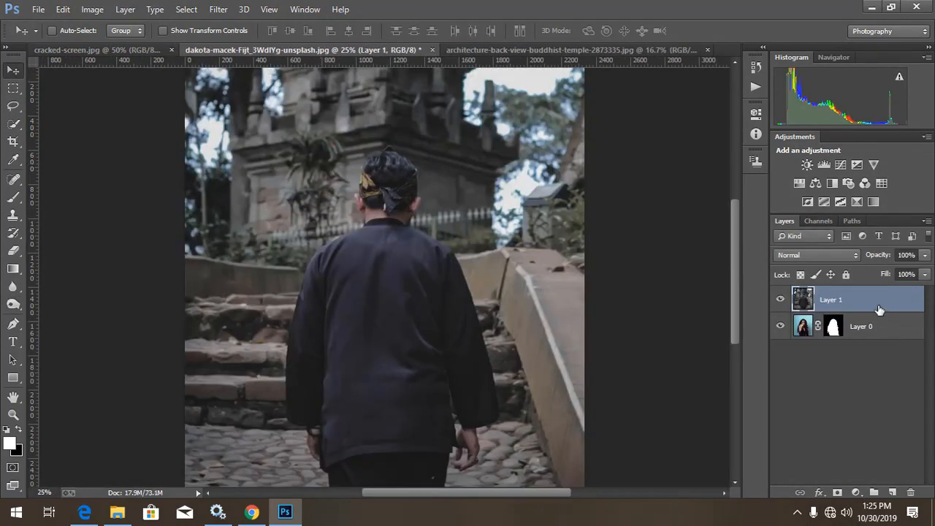
drag(879, 309, 879, 357)
key(ctrl+minus)
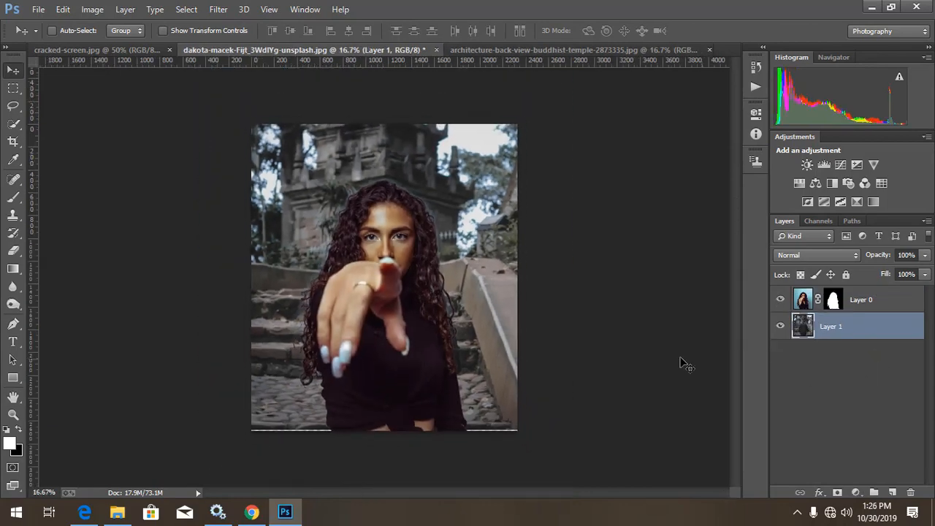
- Lower the temple background behind the woman and scale it proportionally to about 88%
drag(449, 221, 437, 270)
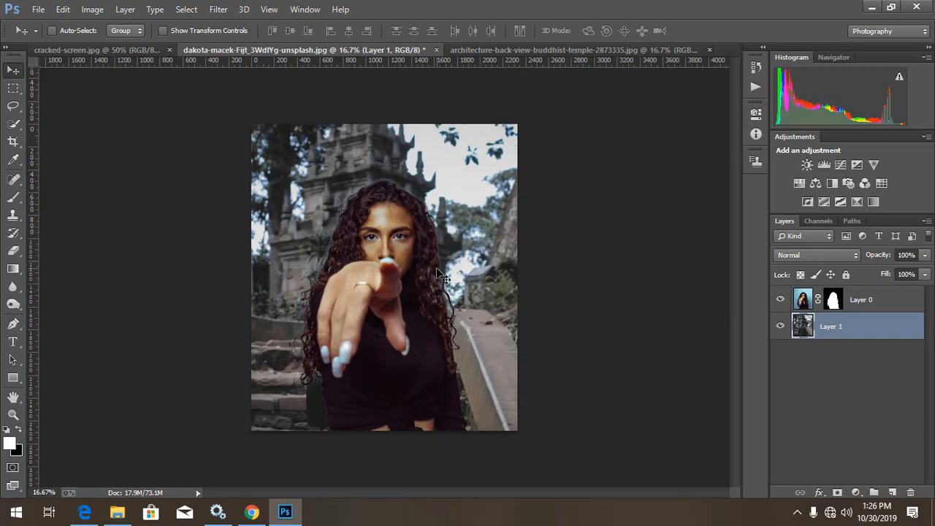
key(ctrl+t)
drag(683, 85, 646, 111)
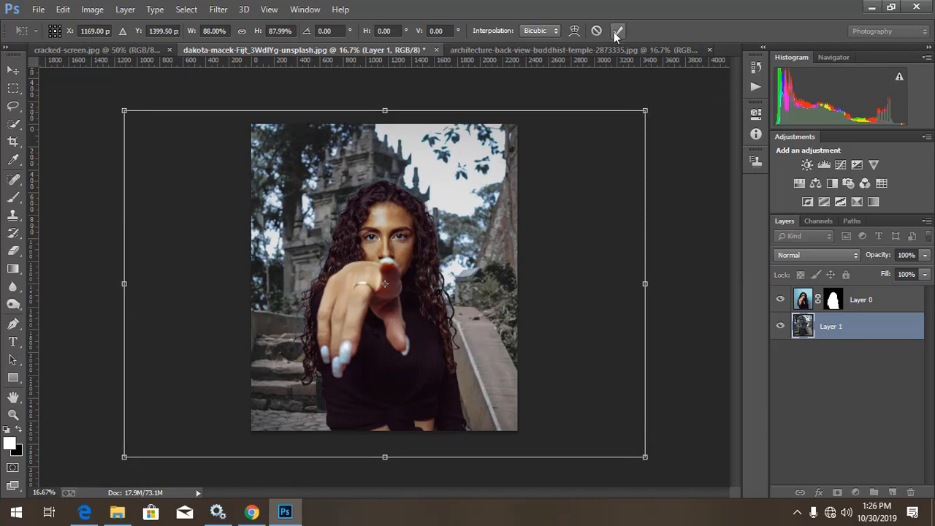
- Burn both hair edges in the isolated Layer 0 mask at size 100, Midtones and 50% exposure, and return to the composite
key(ctrl+plus)
key(ctrl+plus)
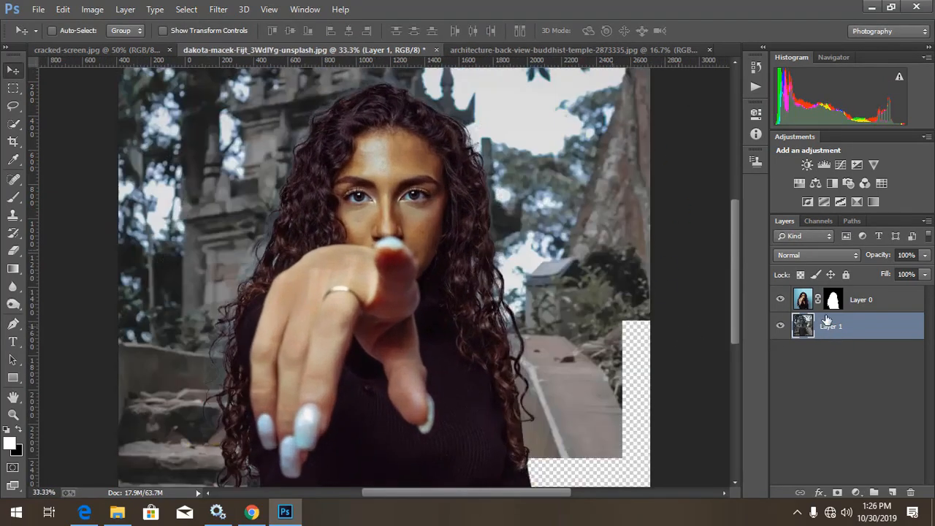
click(833, 301)
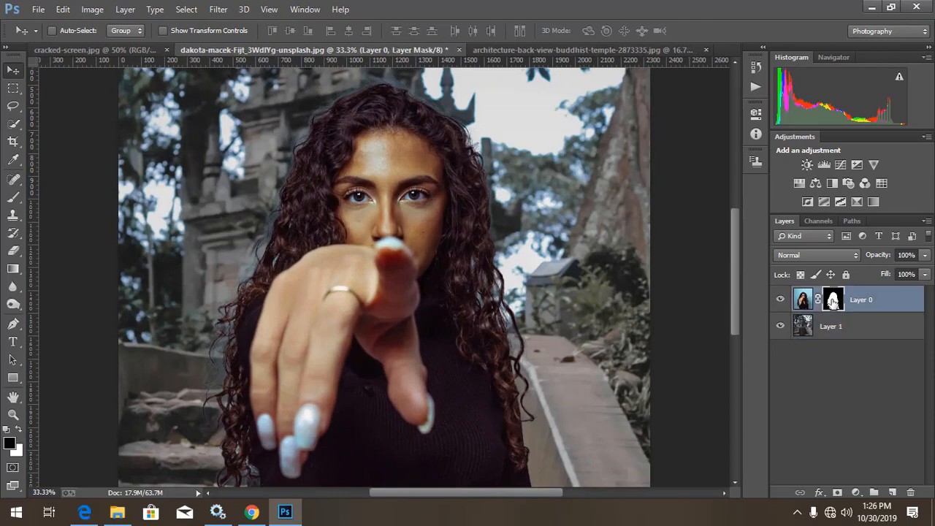
alt+click(833, 301)
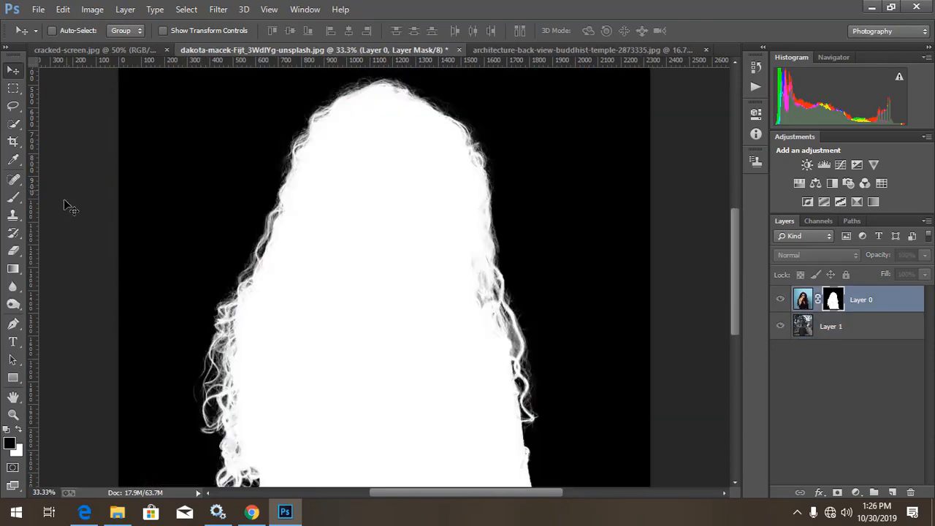
click(13, 304)
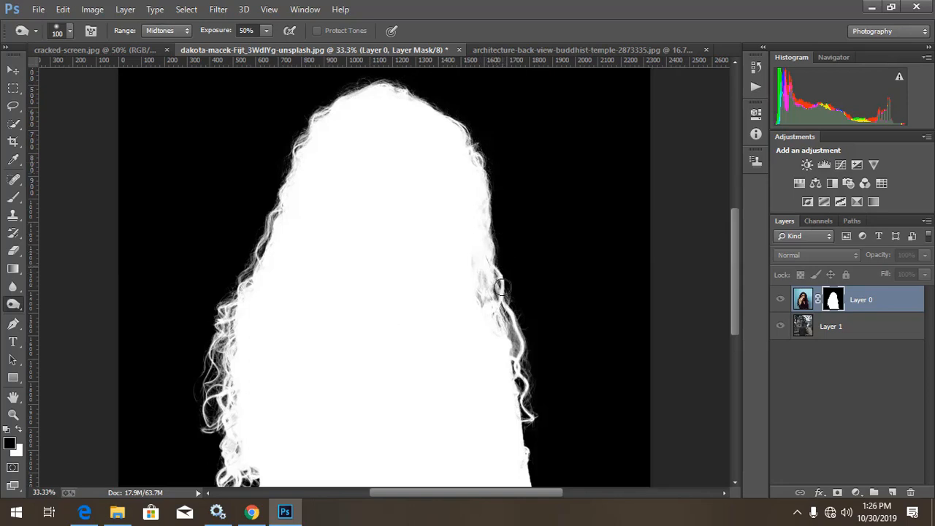
mouse_move(495, 303)
mouse_down()
mouse_move(519, 340)
mouse_move(515, 312)
mouse_move(533, 430)
mouse_up()
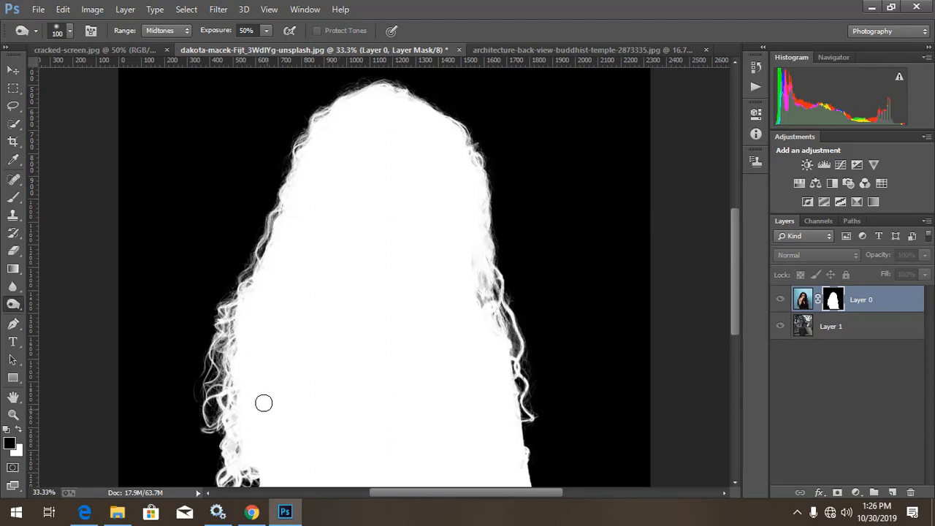
mouse_move(207, 347)
mouse_down()
mouse_move(220, 423)
mouse_move(217, 359)
mouse_move(225, 396)
mouse_move(233, 340)
mouse_move(237, 409)
mouse_move(245, 278)
mouse_move(233, 363)
mouse_move(259, 349)
mouse_move(266, 359)
mouse_move(244, 316)
mouse_move(238, 186)
mouse_move(280, 86)
mouse_up()
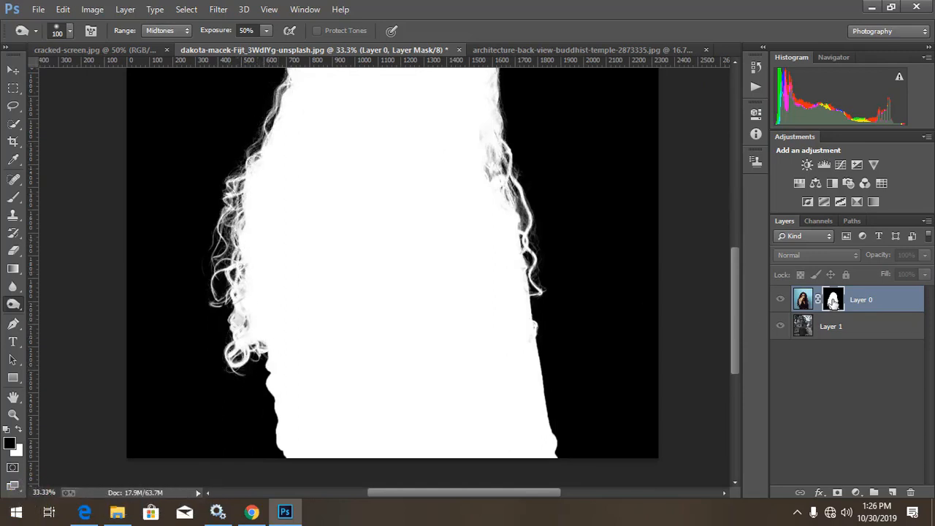
alt+click(840, 306)
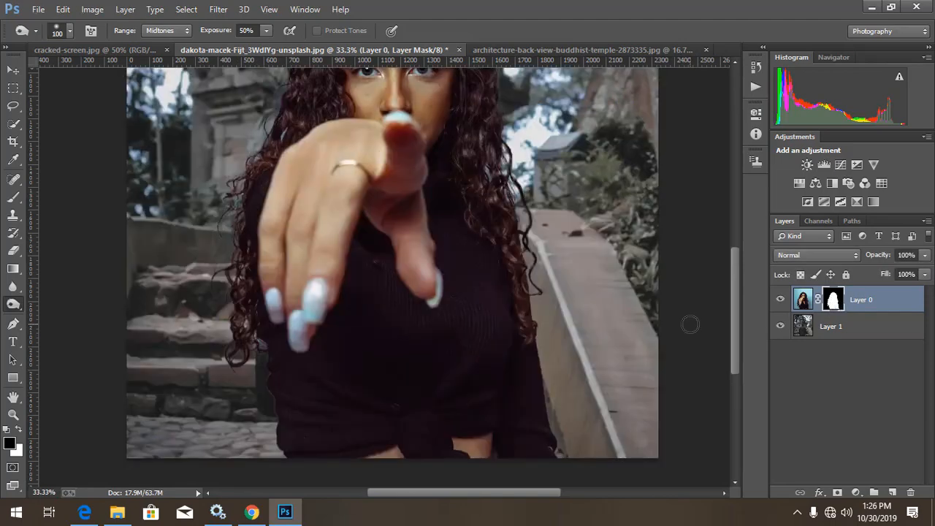
- Switch to the Brush tool with Layer 0's mask active and reduce the soft round brush to 60 px
key(ctrl+minus)
key(ctrl+minus)
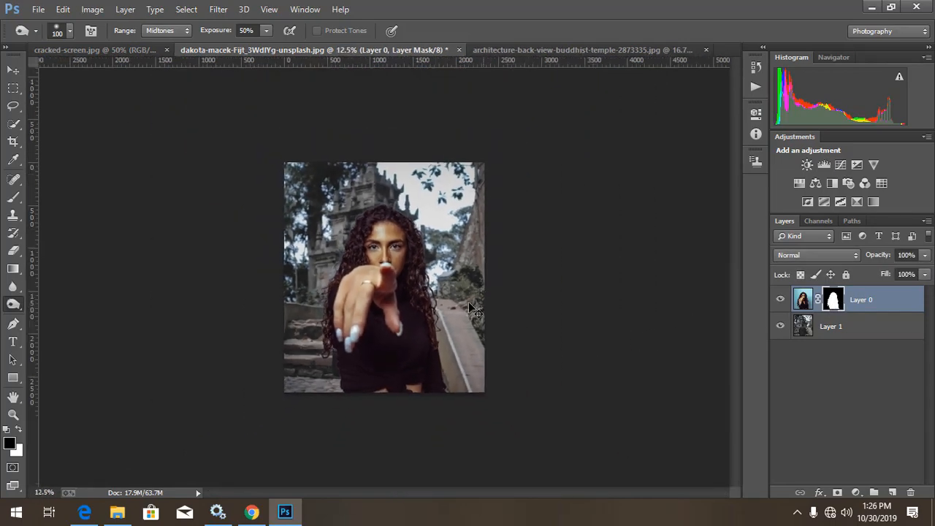
key(ctrl+plus)
key(ctrl+plus)
key(ctrl+plus)
key(ctrl+plus)
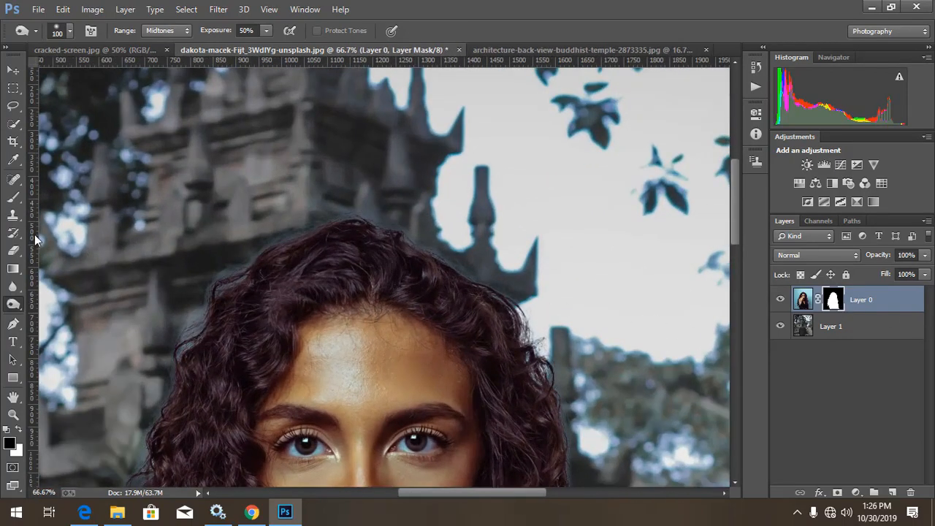
click(12, 197)
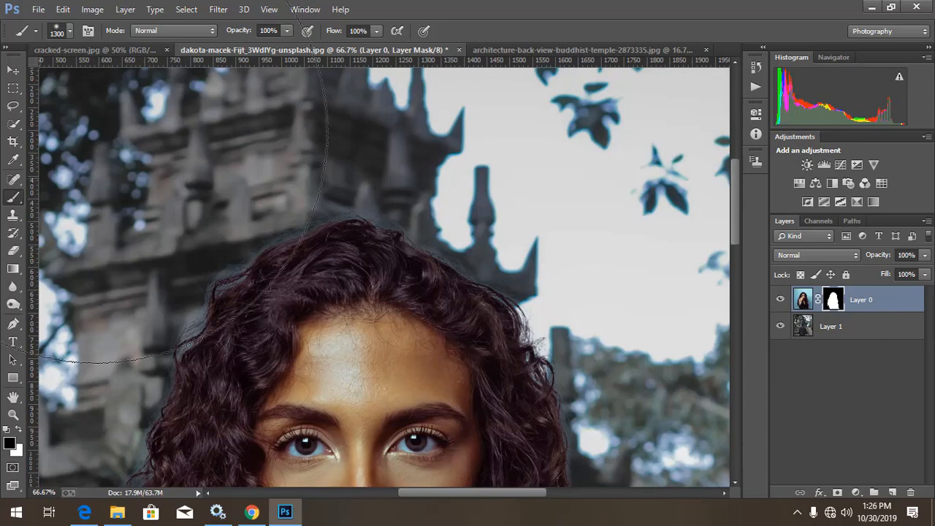
click(71, 32)
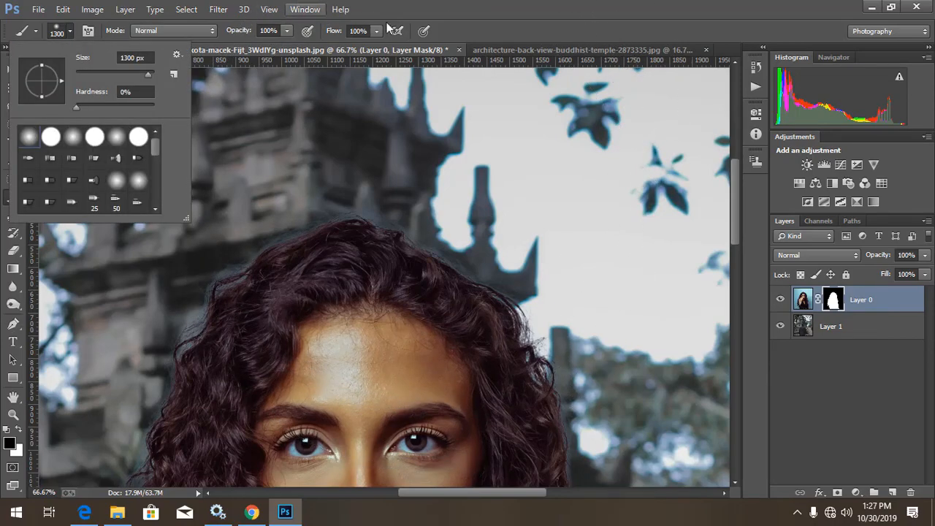
click(539, 24)
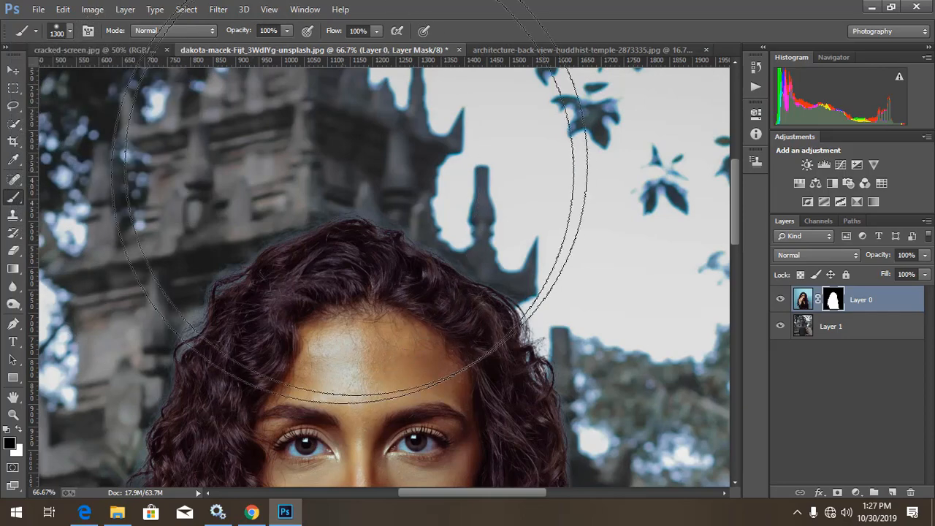
key(bracketleft)
key(bracketleft)
key(bracketleft)
key(bracketleft)
key(bracketleft)
key(bracketleft)
key(bracketleft)
key(bracketleft)
key(bracketleft)
key(bracketleft)
key(bracketleft)
key(bracketleft)
key(bracketleft)
key(bracketleft)
key(bracketleft)
key(bracketleft)
key(bracketleft)
key(bracketleft)
key(bracketleft)
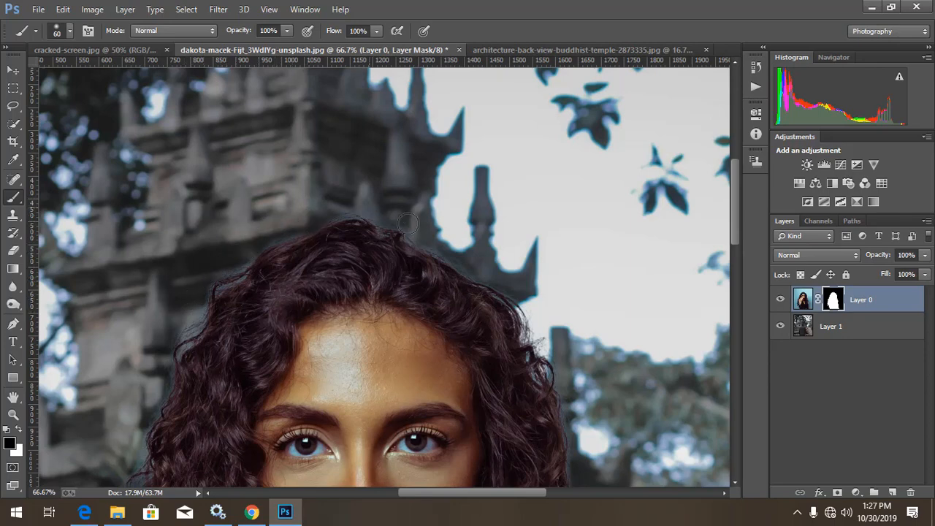
- Set the brush opacity to 68% and clean the fringe around the woman's hair with black on Layer 0's mask
drag(348, 373, 475, 175)
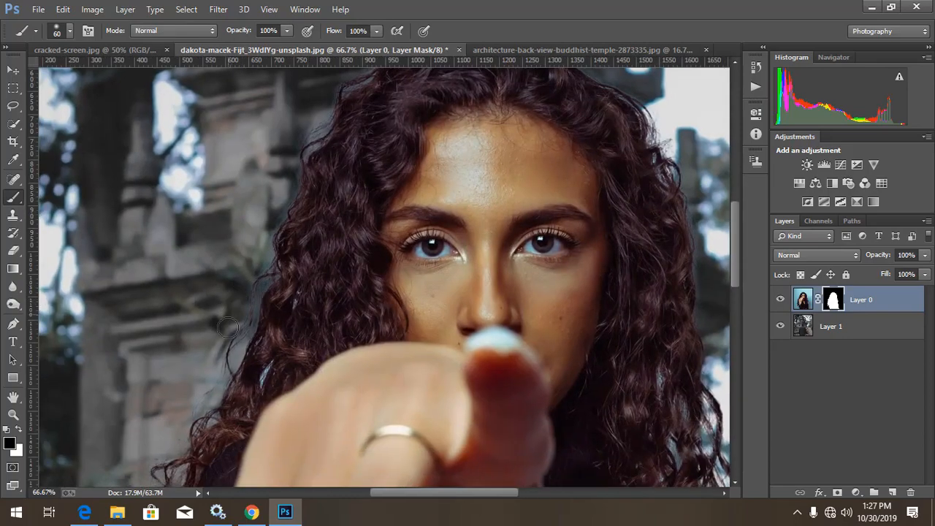
click(283, 33)
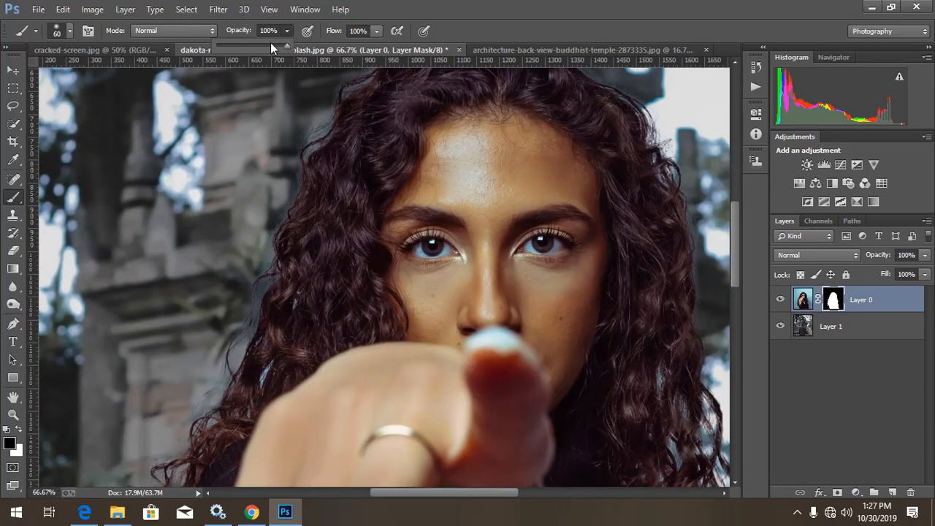
click(204, 317)
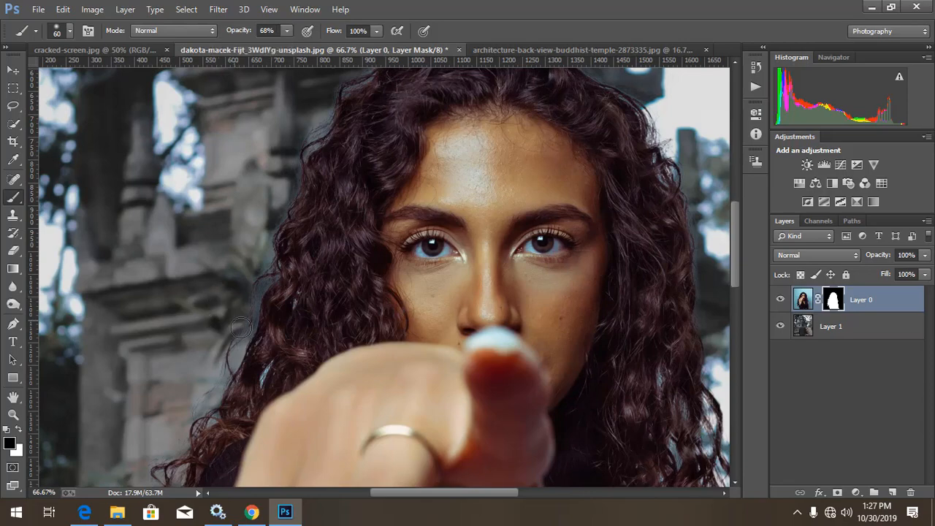
drag(227, 326, 261, 192)
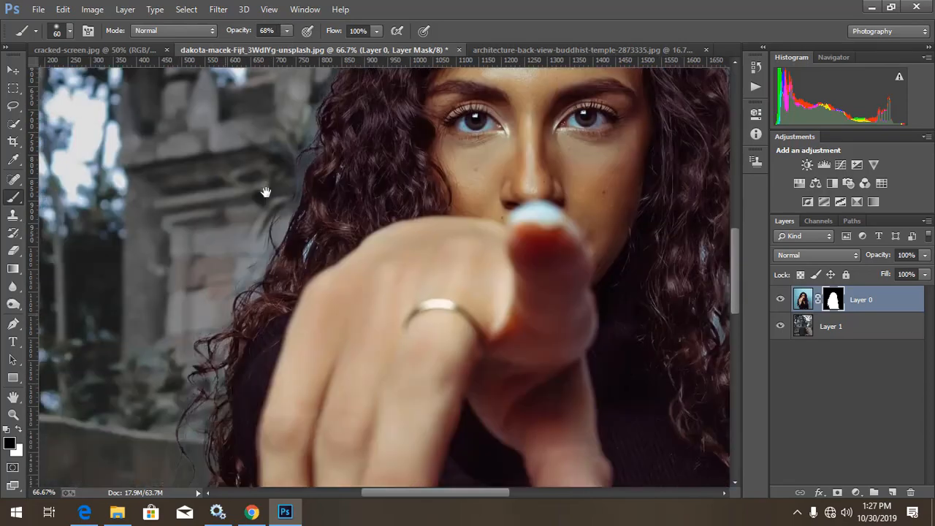
drag(241, 241, 286, 64)
key(ctrl+r)
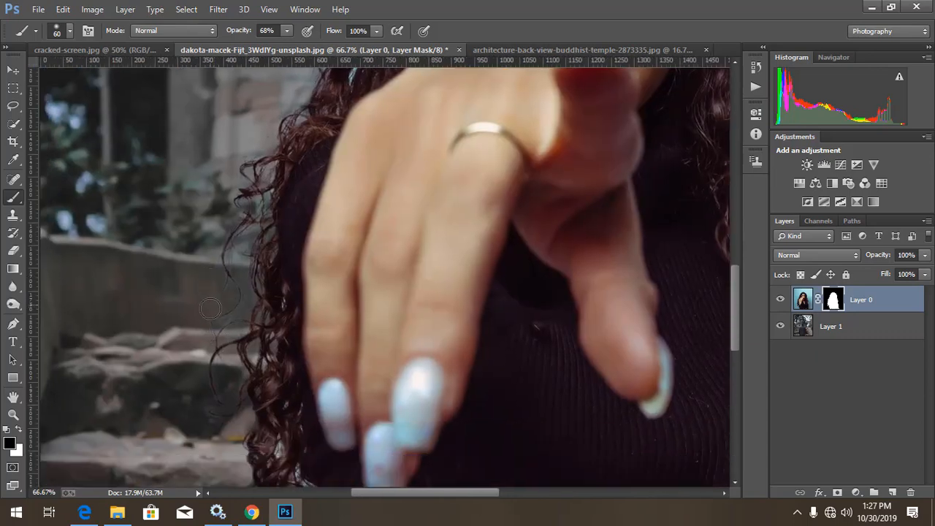
scroll(219, 255, down, 5)
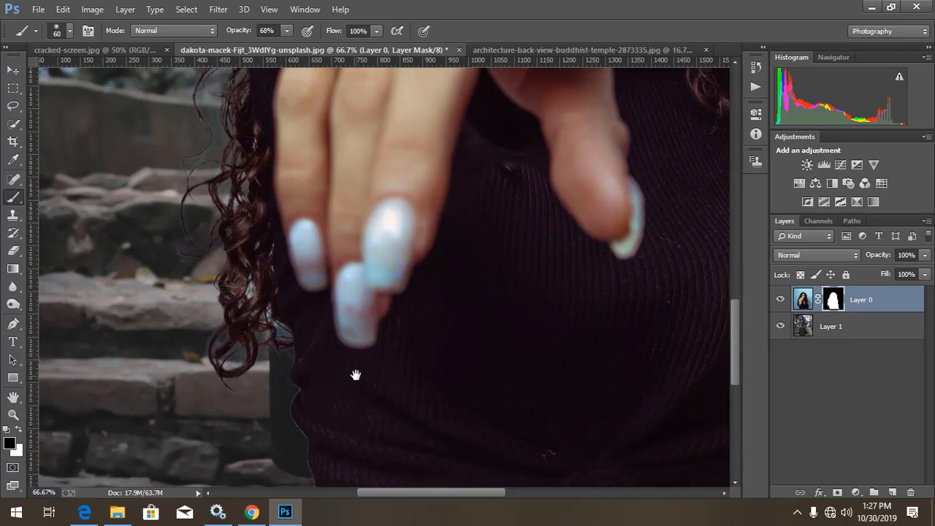
drag(356, 375, 168, 354)
drag(283, 428, 510, 395)
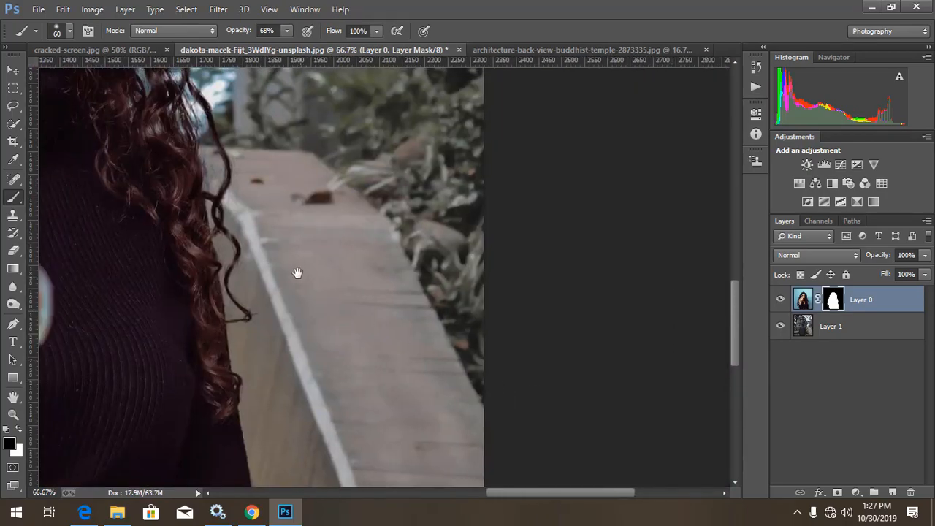
drag(307, 234, 364, 354)
drag(292, 194, 361, 294)
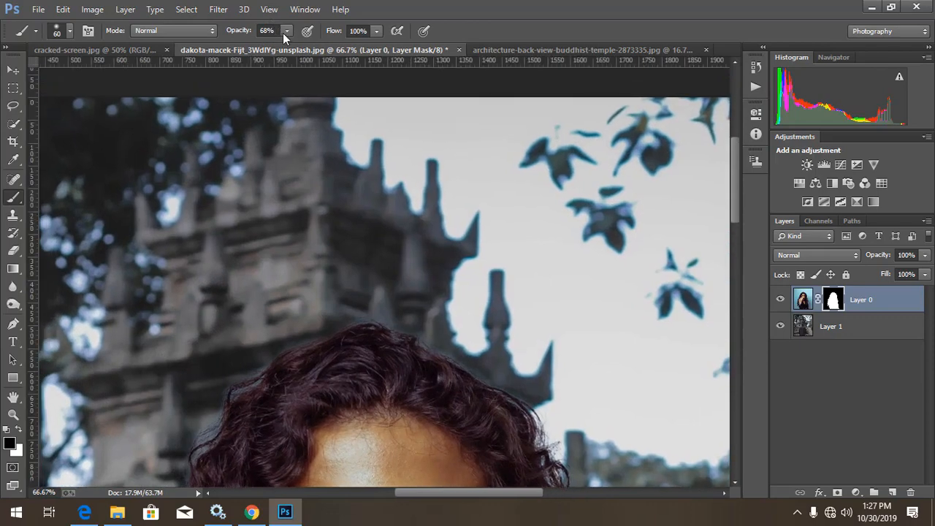
- Lower the brush opacity to 30%, soften the fringe down the left side of the woman's hair on Layer 0's mask, and reset opacity to 99%
drag(284, 32, 264, 44)
drag(357, 108, 478, 79)
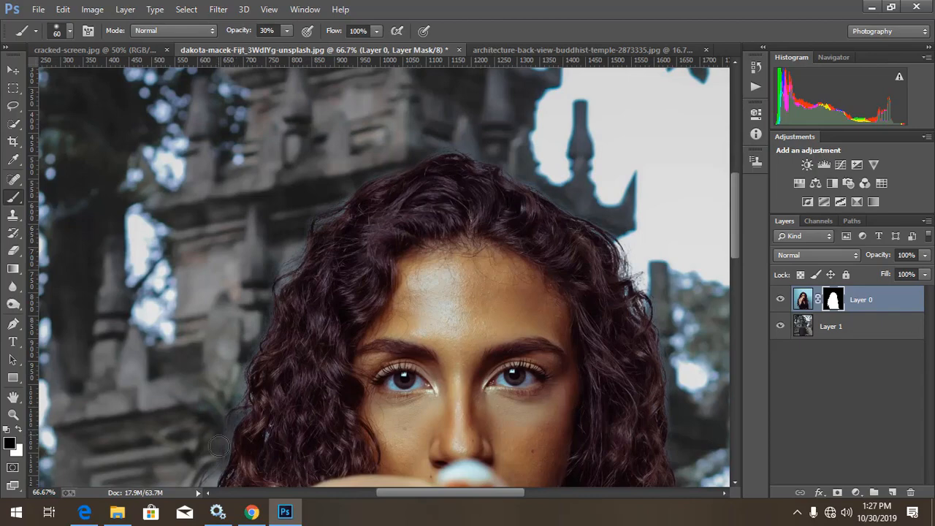
drag(229, 449, 300, 196)
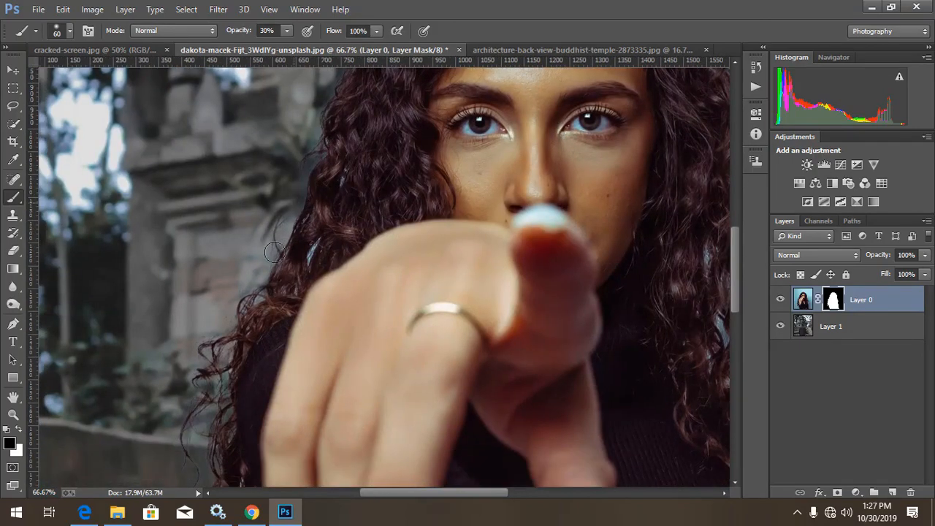
drag(280, 268, 345, 141)
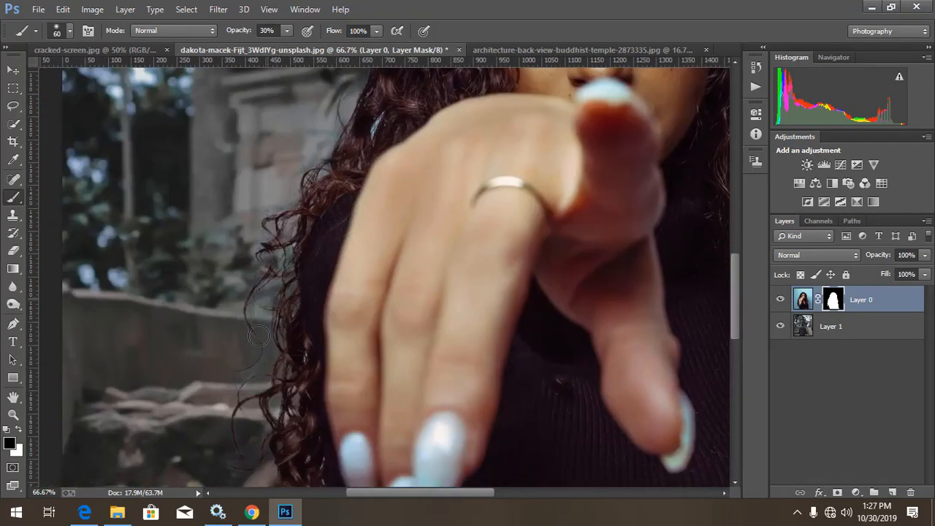
drag(243, 366, 265, 288)
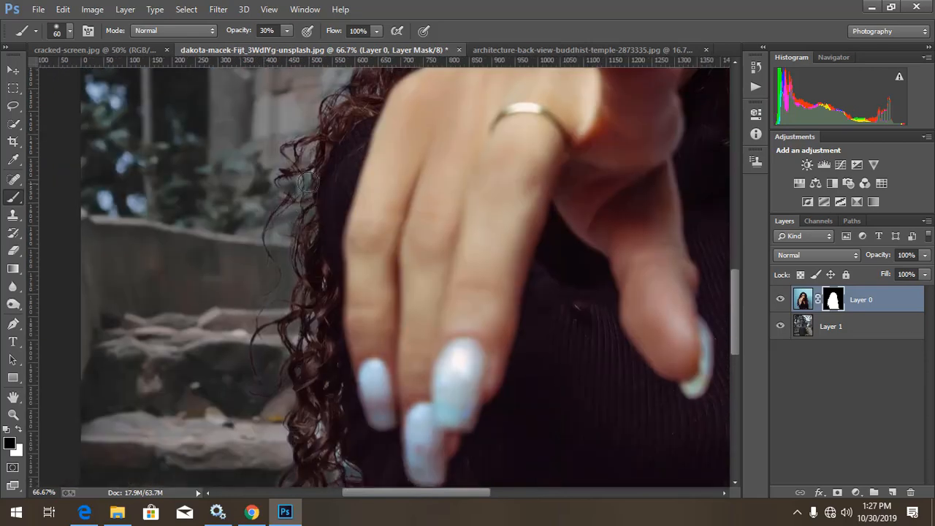
drag(293, 350, 286, 184)
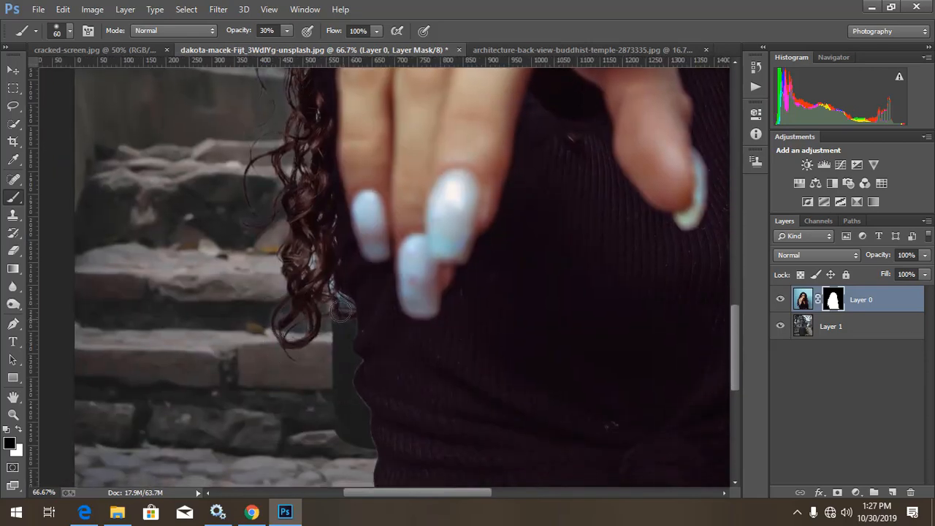
key(9)
key(9)
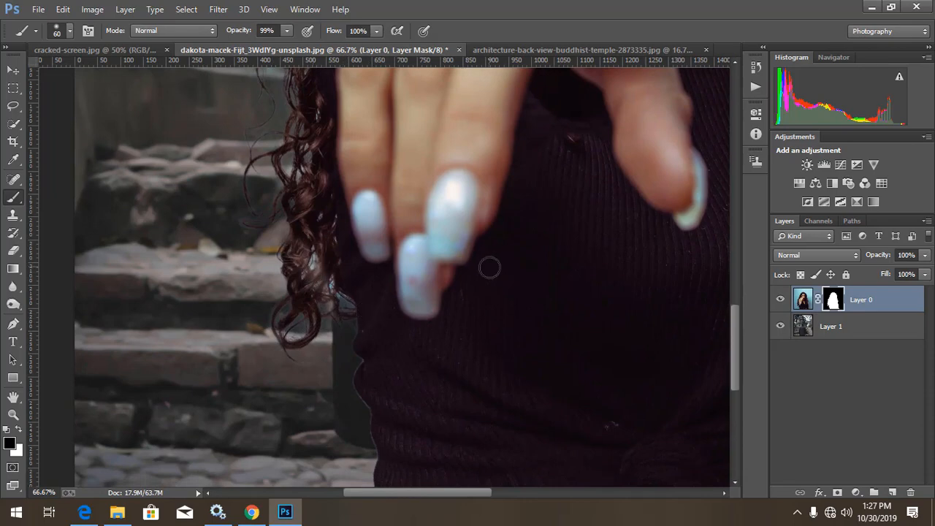
- Apply Layer 0's mask permanently to the cut-out woman
key(ctrl+minus)
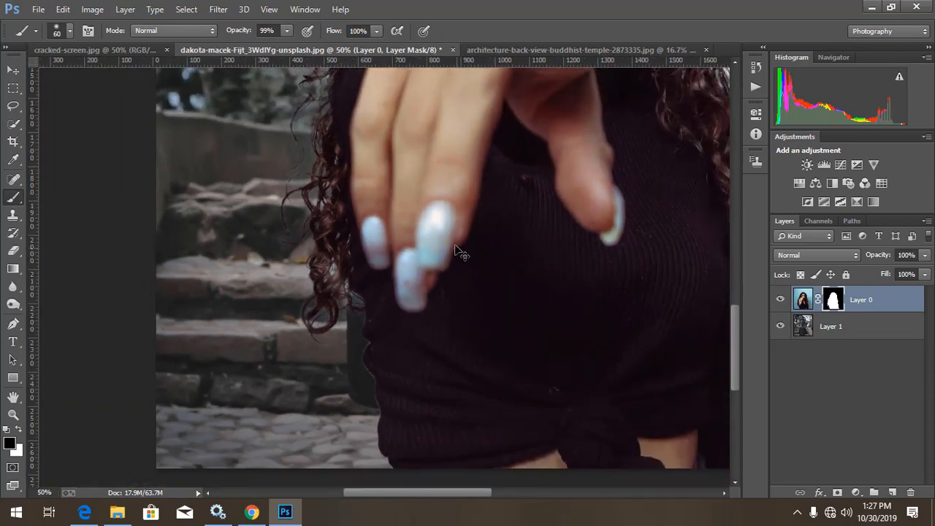
key(ctrl+minus)
key(ctrl+minus)
key(ctrl+minus)
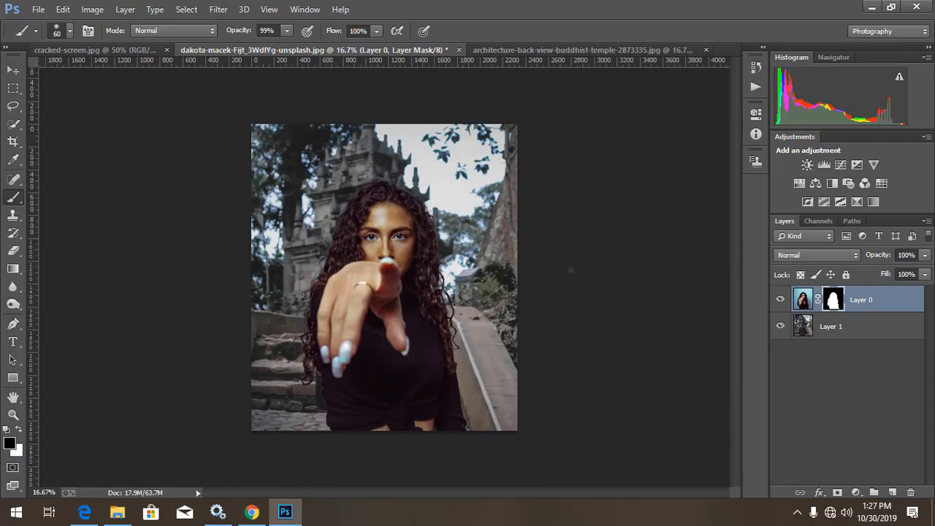
right_click(837, 304)
click(820, 346)
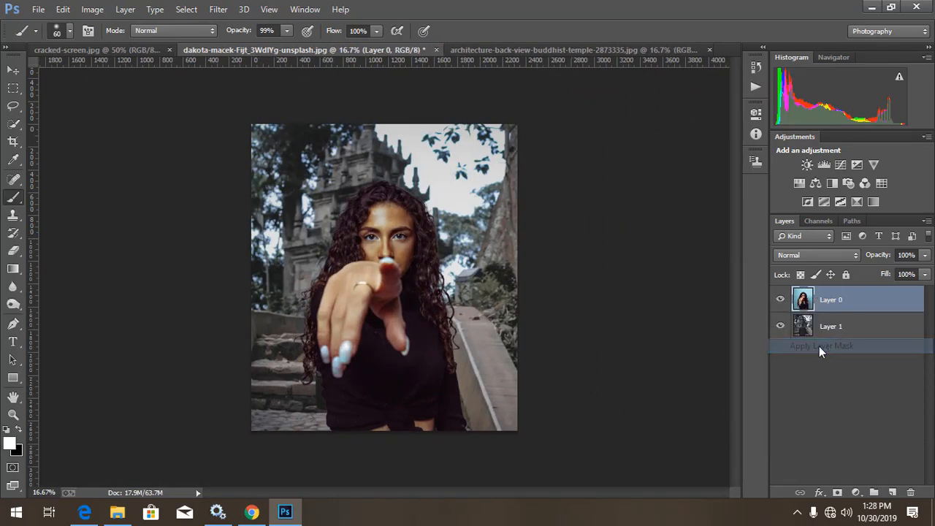
key(ctrl+plus)
key(ctrl+minus)
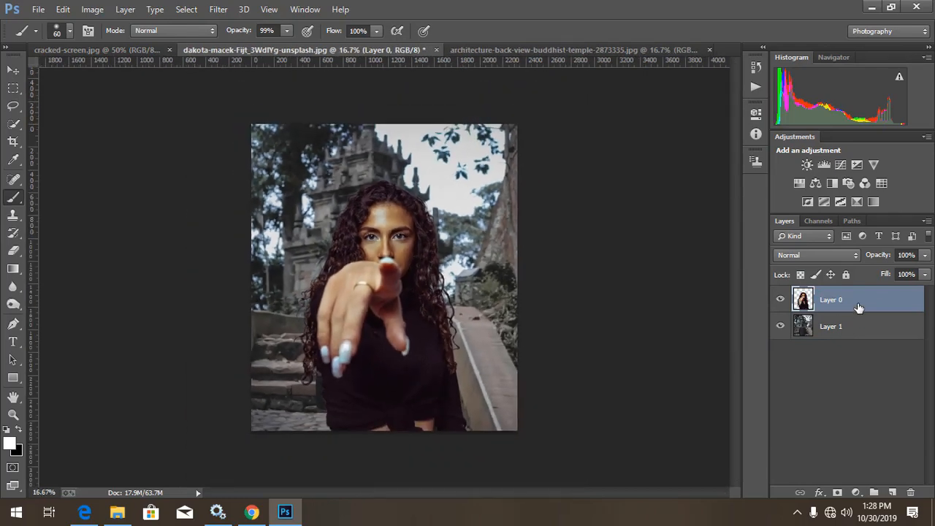
- Add a Hue/Saturation adjustment clipped to Layer 0 and set its saturation to -55
click(856, 492)
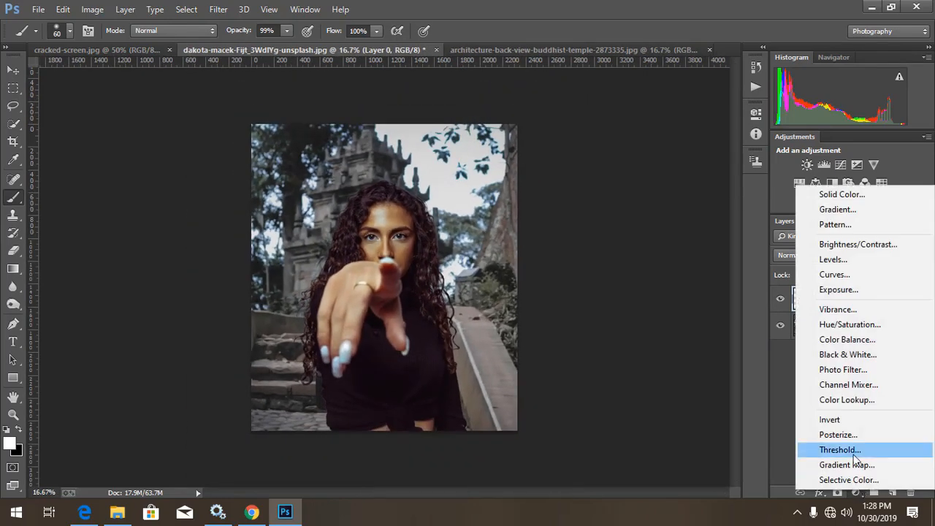
click(852, 325)
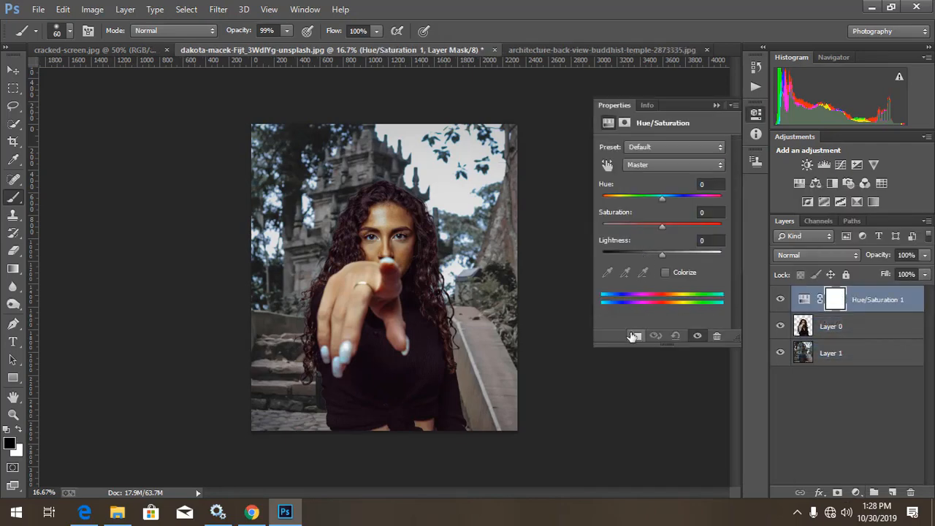
click(634, 336)
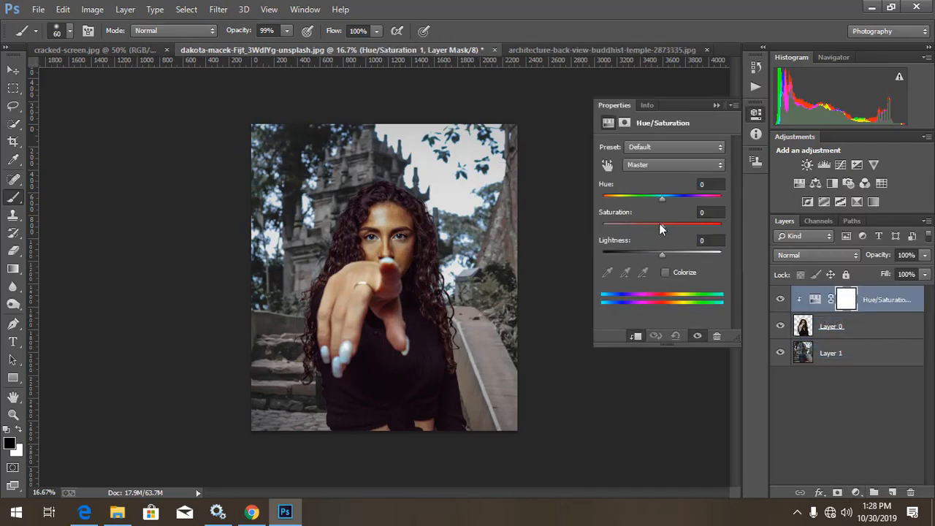
drag(646, 226, 630, 239)
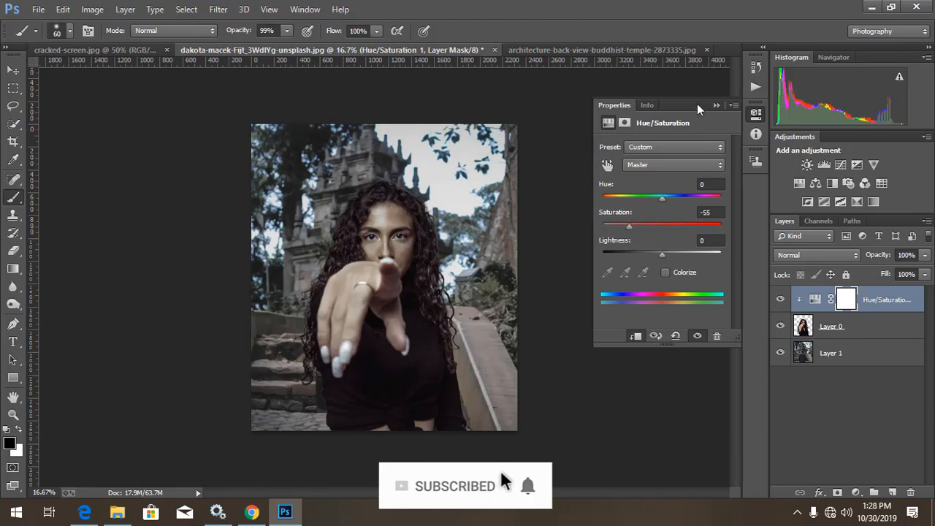
click(717, 105)
- Add a Color Balance adjustment clipped to the woman's layer and set the highlights' Cyan–Red value to -15
click(856, 491)
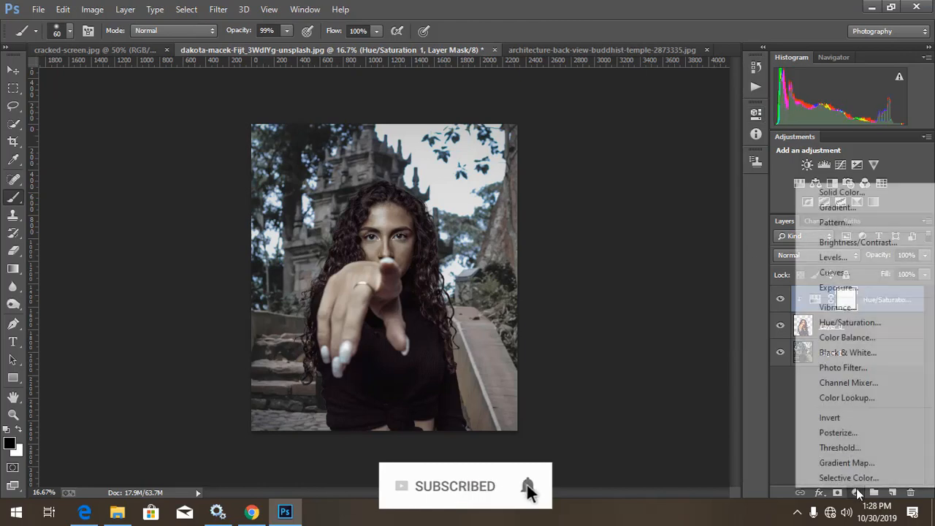
click(846, 337)
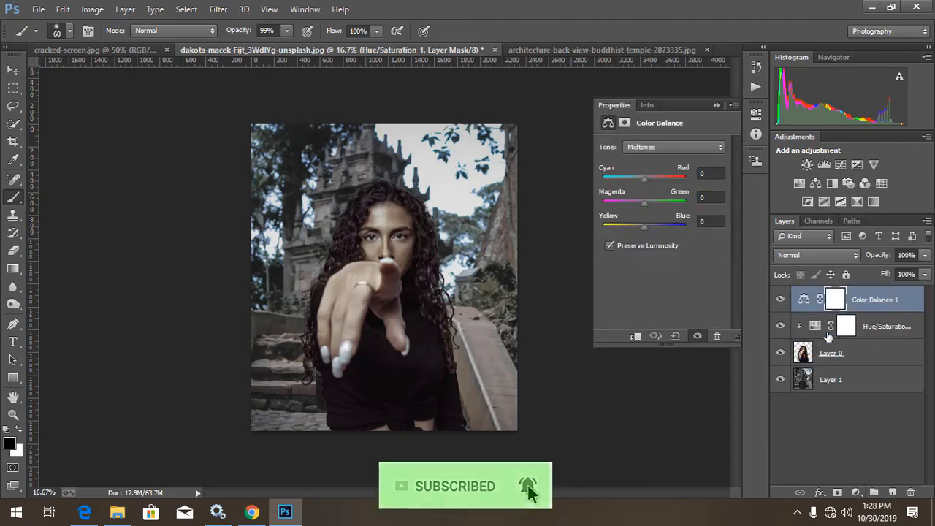
click(651, 148)
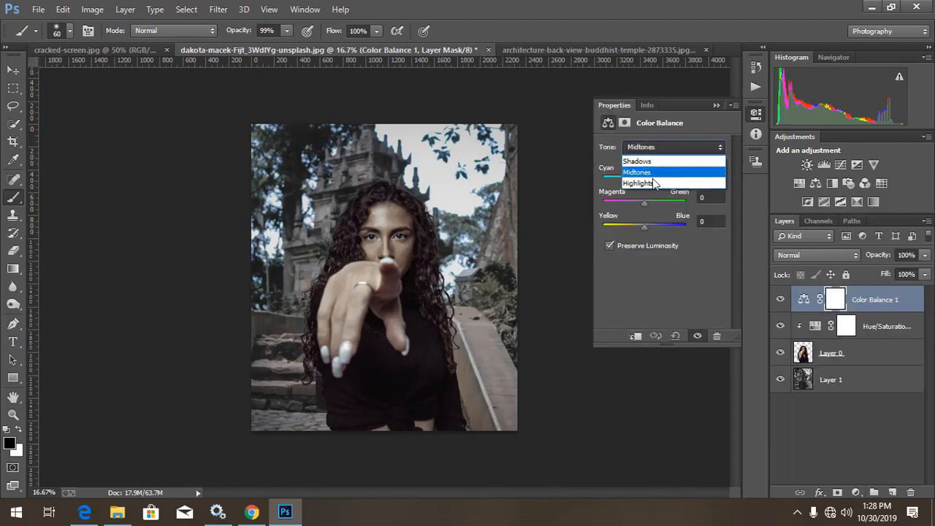
click(645, 184)
drag(645, 179, 639, 180)
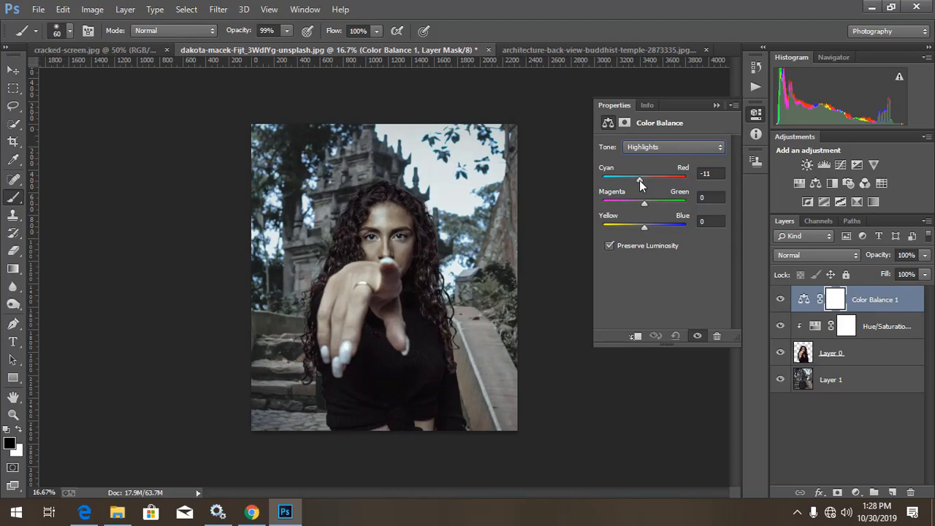
click(635, 337)
mouse_move(637, 181)
mouse_down()
mouse_move(629, 181)
mouse_move(638, 184)
mouse_up()
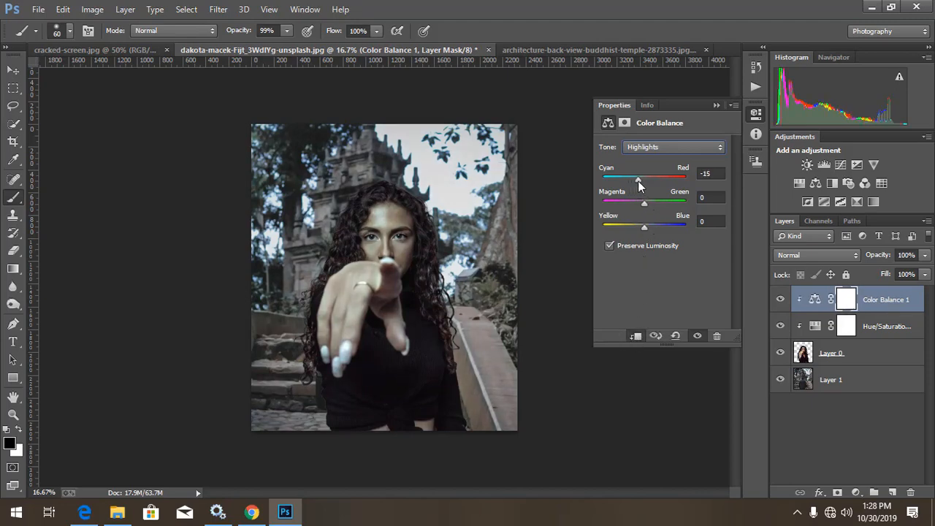
- Set the Yellow–Blue value of the Color Balance shadows to -2
click(652, 148)
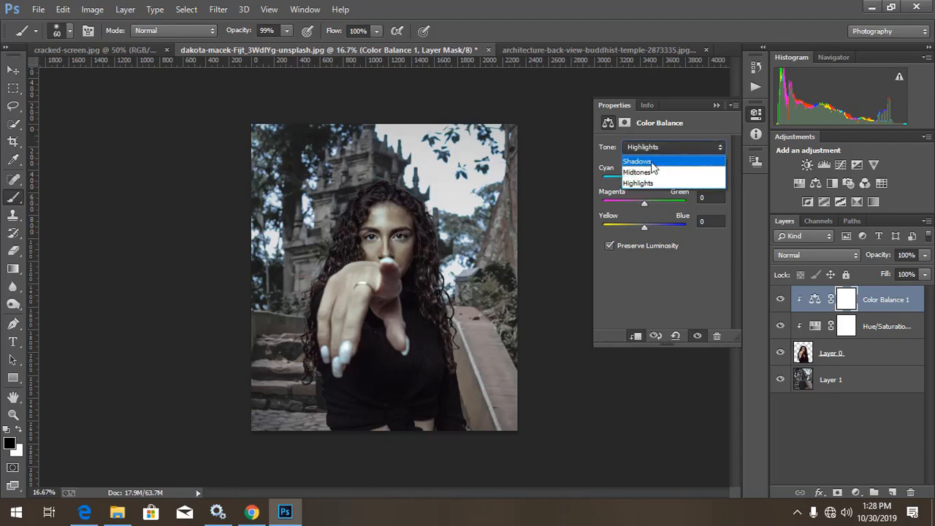
click(652, 162)
drag(645, 230, 644, 231)
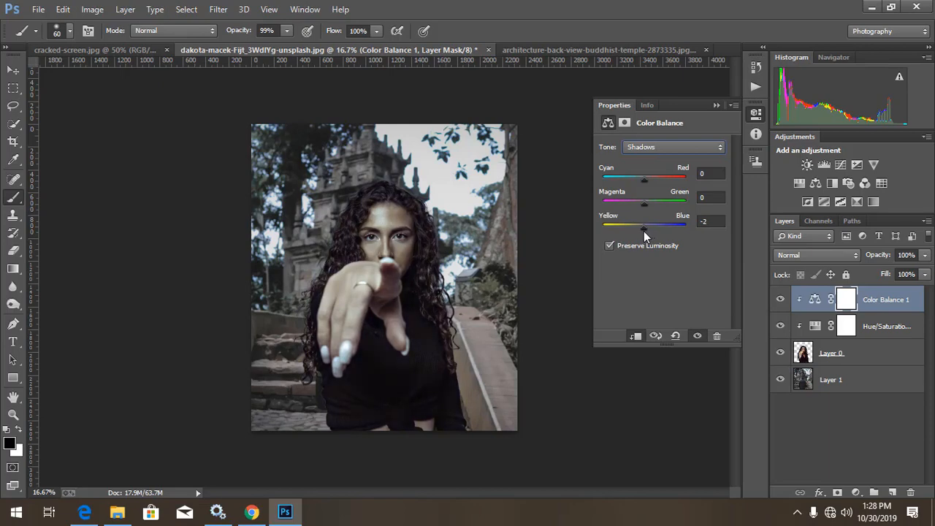
click(712, 125)
- Compare the image with and without the Color Balance adjustment and examine how the woman blends with the temple background
click(779, 300)
click(780, 300)
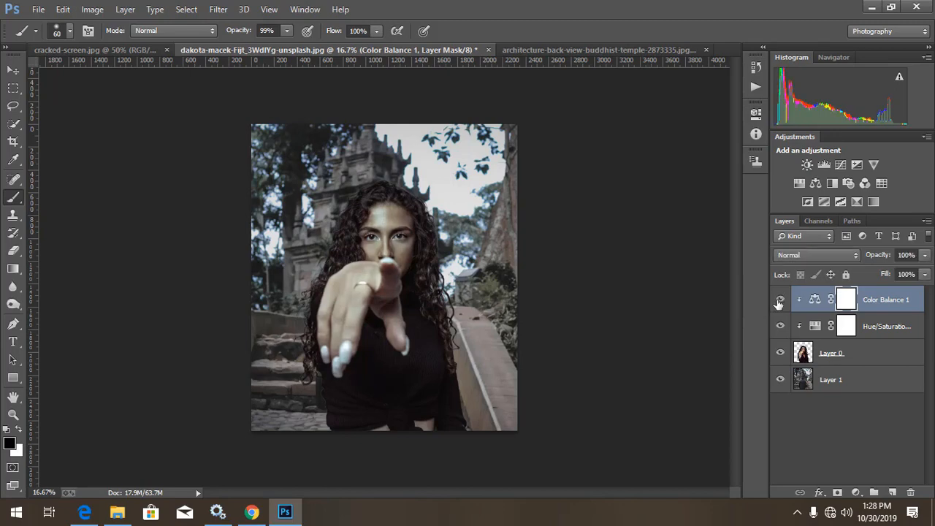
key(ctrl+minus)
key(ctrl+plus)
key(ctrl+plus)
key(ctrl+plus)
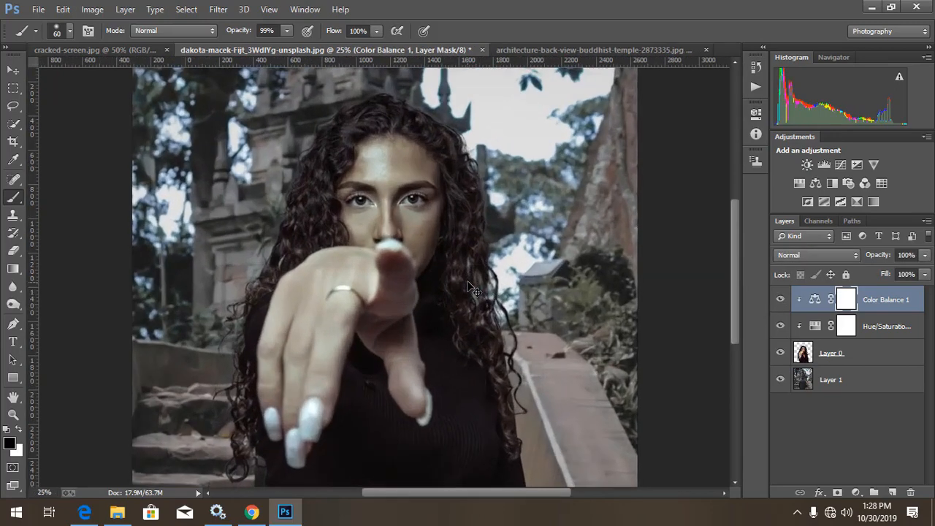
key(ctrl+minus)
key(ctrl+minus)
key(ctrl+minus)
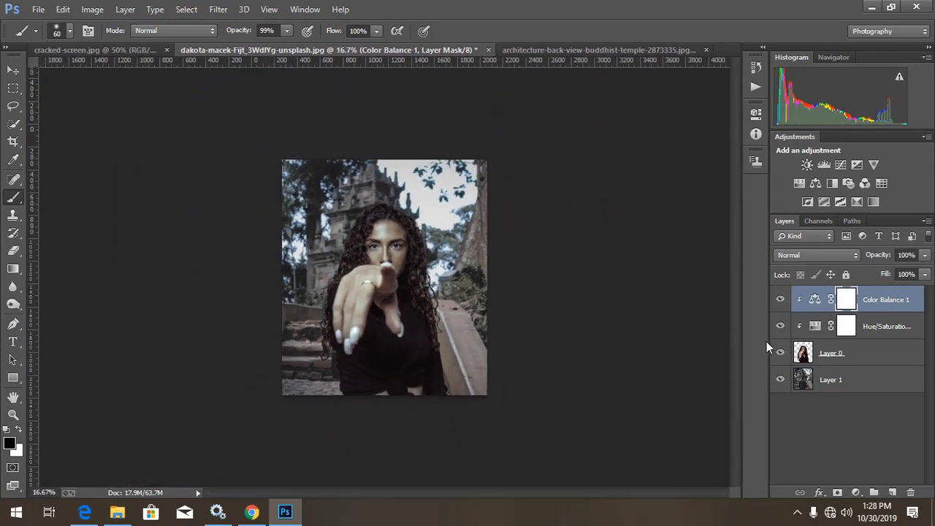
key(ctrl+plus)
key(ctrl+plus)
key(ctrl+minus)
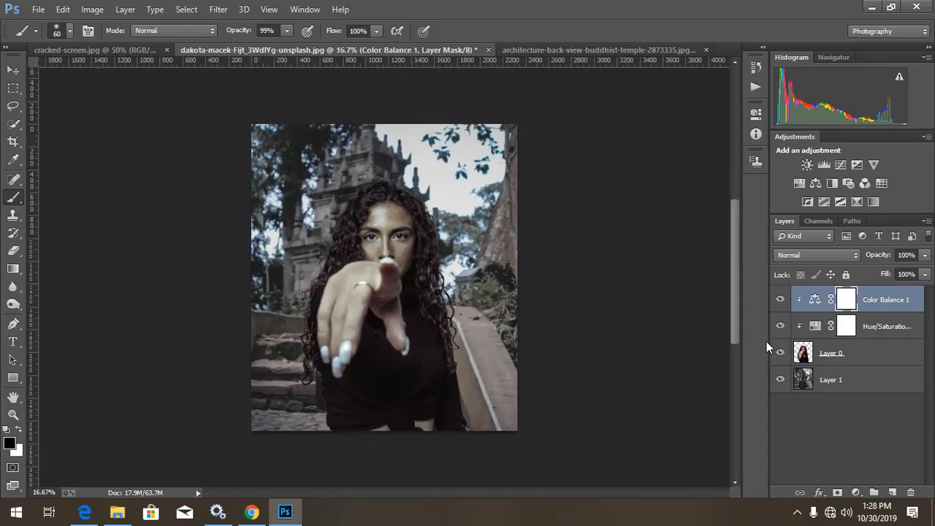
key(ctrl+minus)
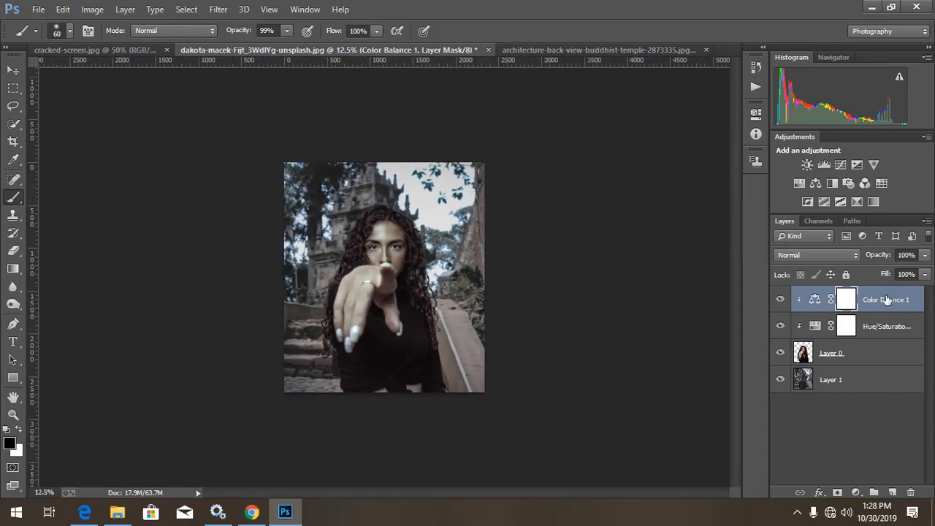
- Add an unclipped Color Lookup adjustment above Color Balance with the Bleach Bypass 3DLUT file
click(885, 299)
click(855, 493)
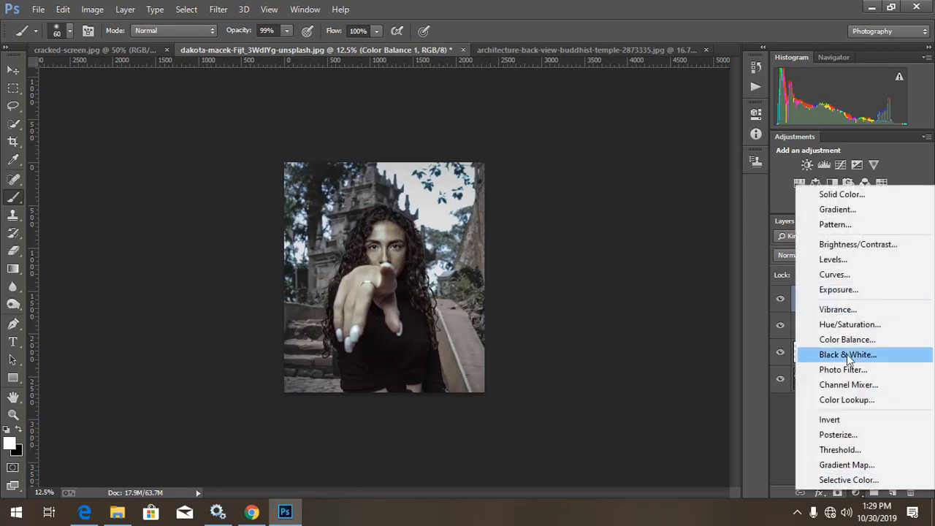
click(781, 430)
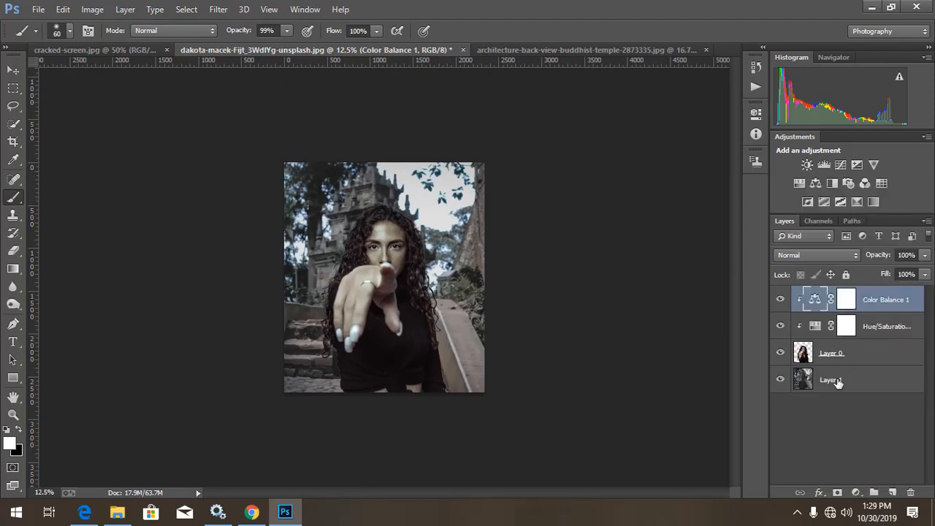
click(855, 493)
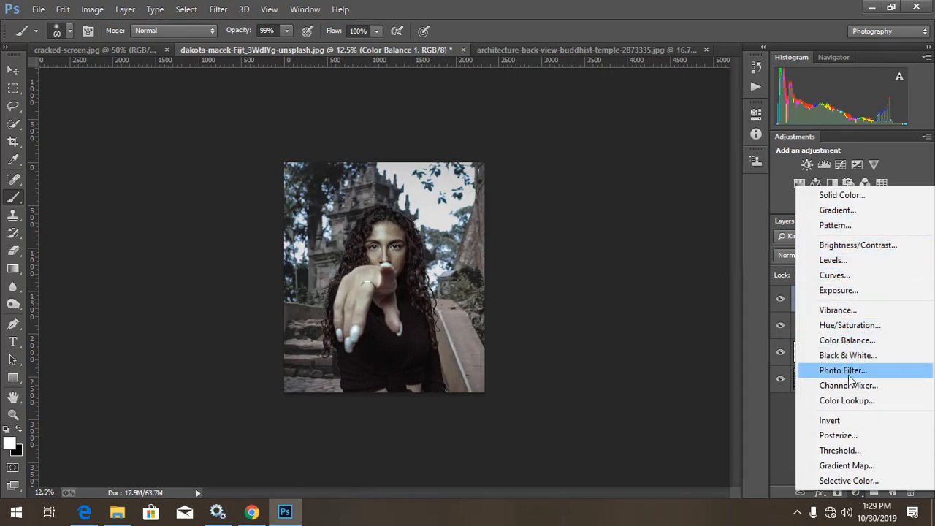
click(847, 401)
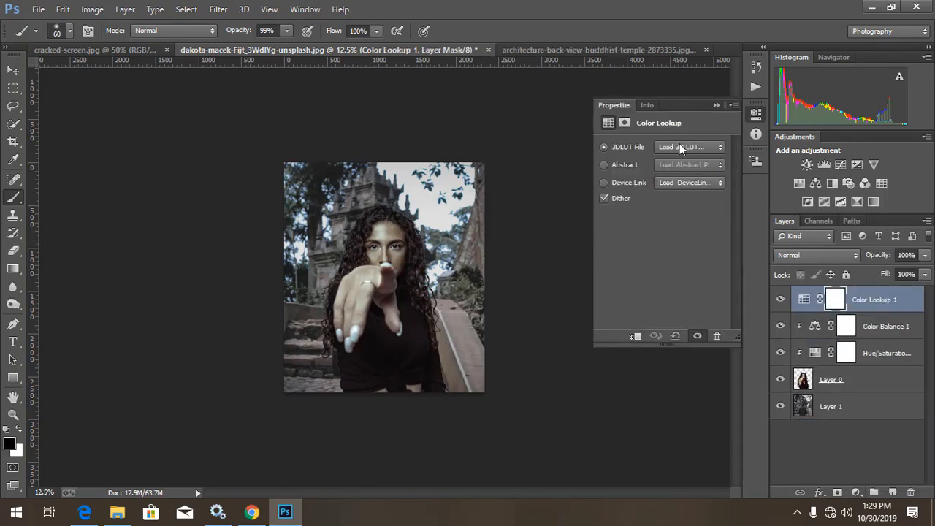
click(679, 145)
click(690, 227)
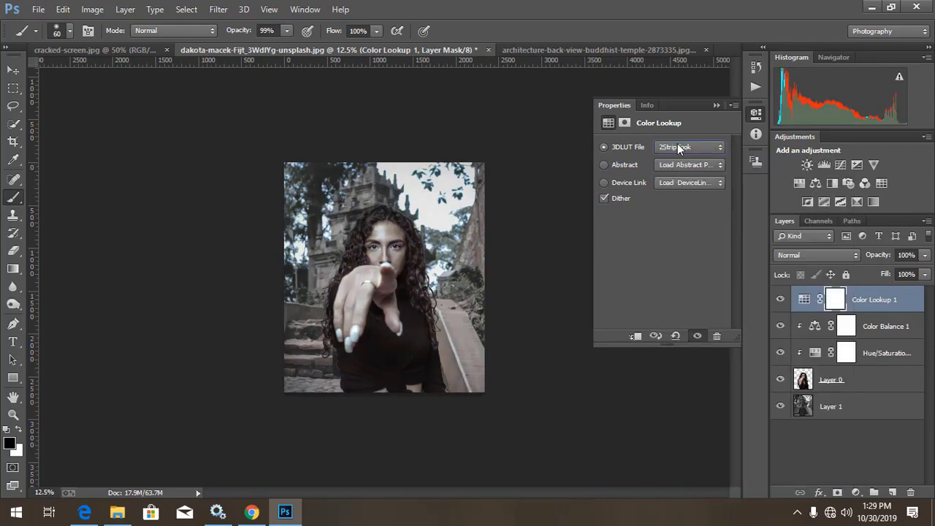
scroll(677, 144, down, 1)
scroll(678, 144, up, 1)
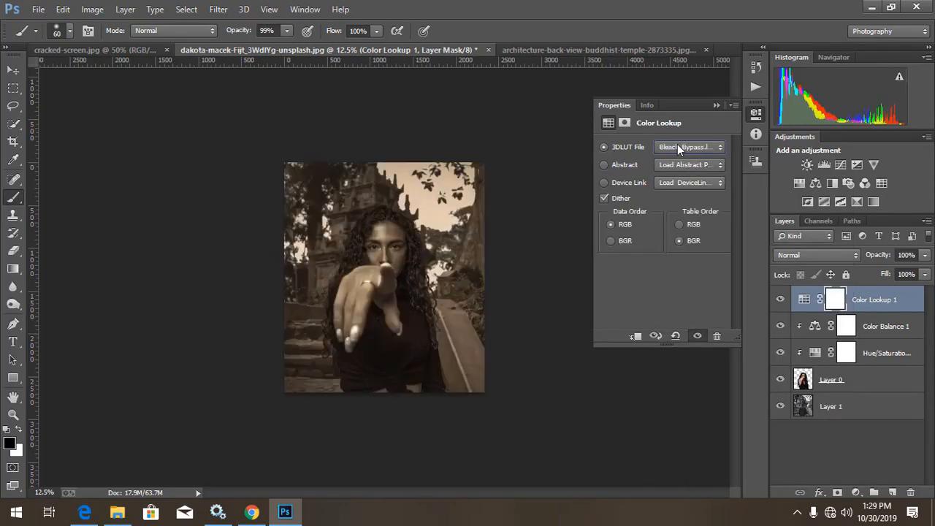
click(716, 105)
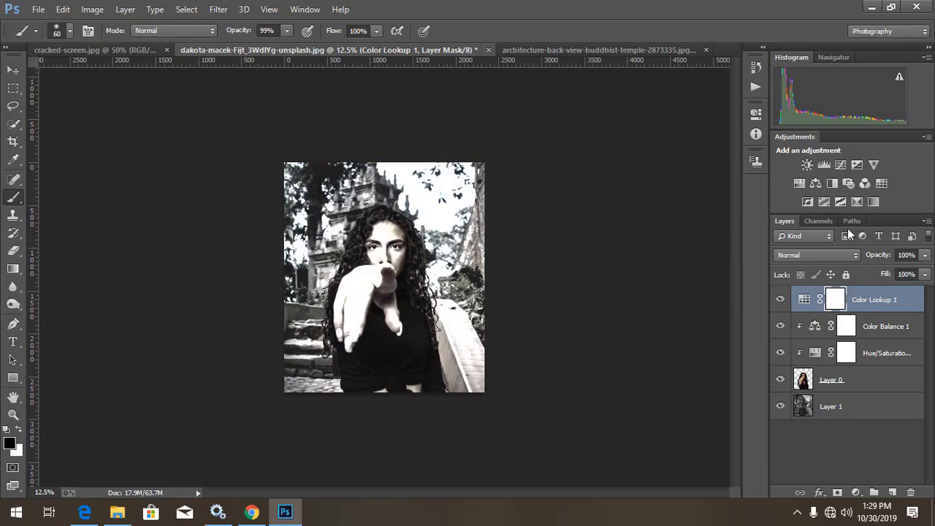
- Reduce the Color Lookup adjustment layer's opacity to 8% and check the whole composite
click(924, 255)
drag(868, 268, 860, 271)
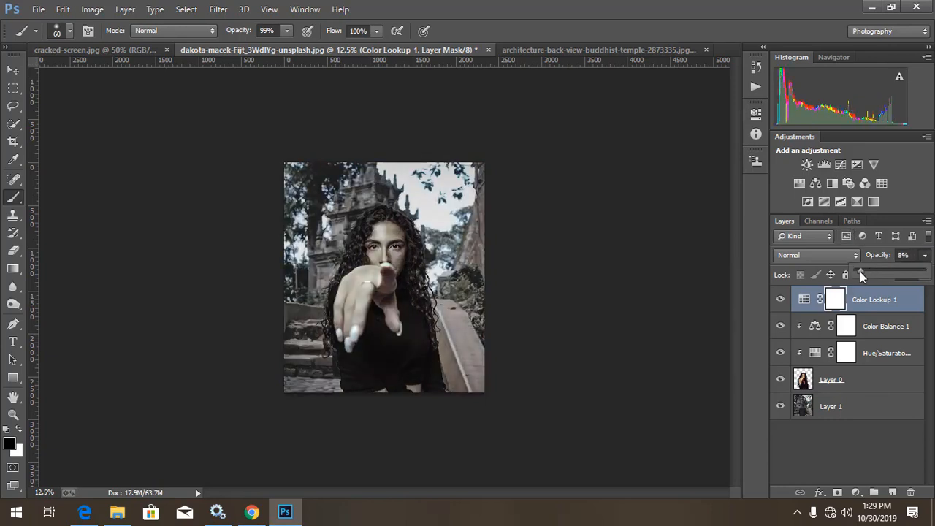
key(ctrl+plus)
key(ctrl+plus)
key(ctrl+minus)
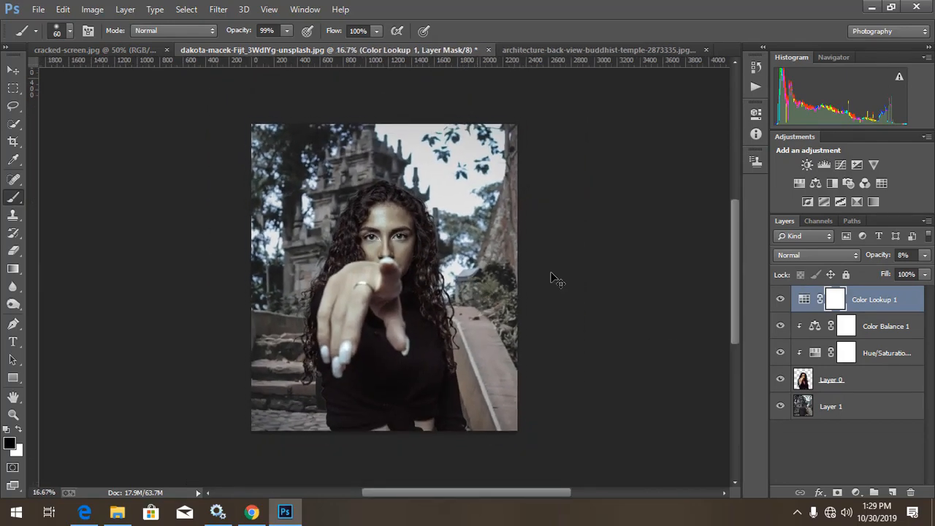
- Apply a Field Blur to the temple background on Layer 1 with a blur amount of 10 px
key(ctrl+minus)
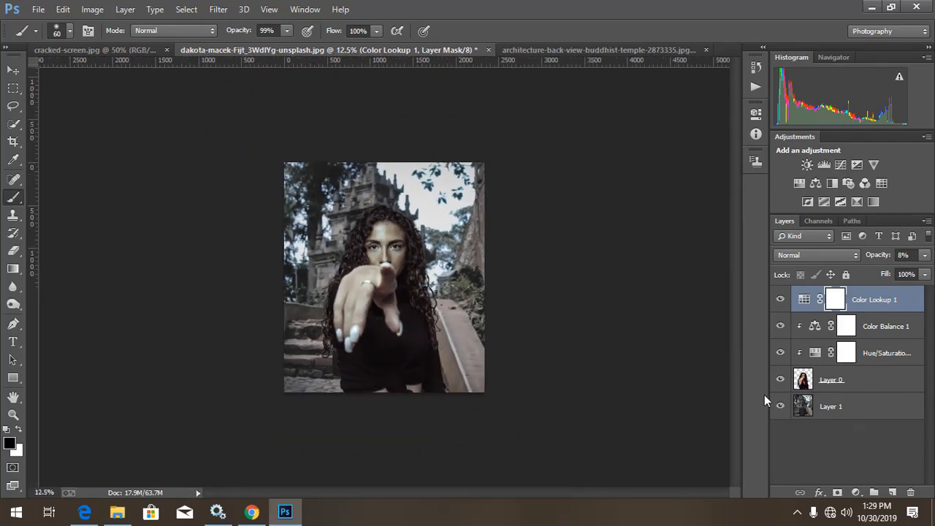
key(ctrl+plus)
key(ctrl+plus)
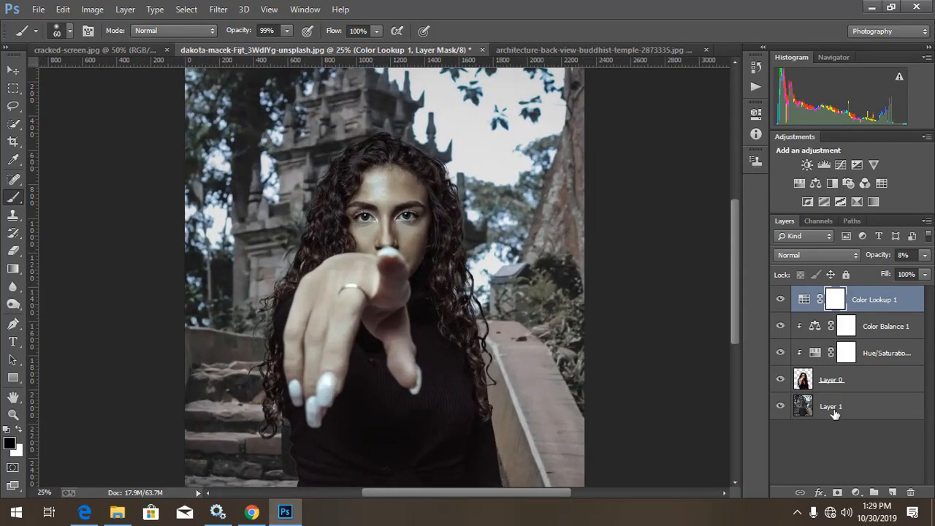
click(831, 409)
click(219, 9)
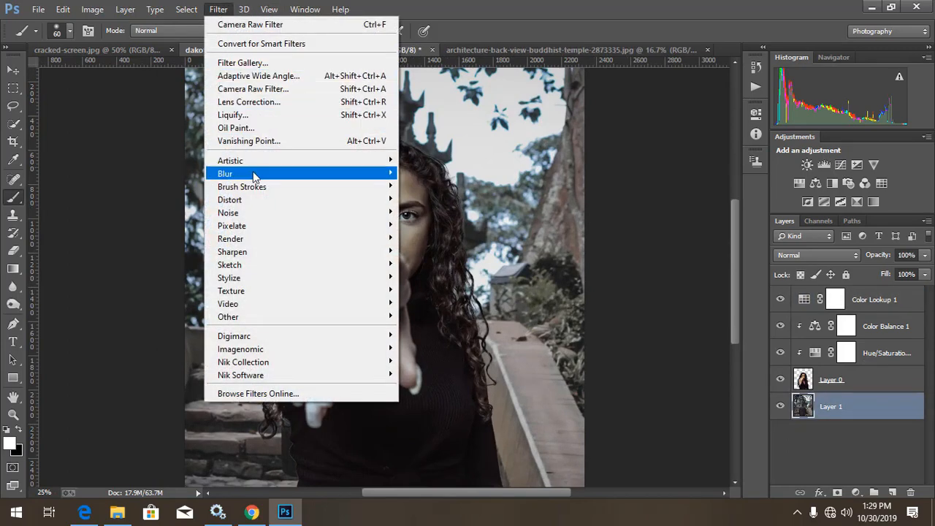
mouse_move(380, 176)
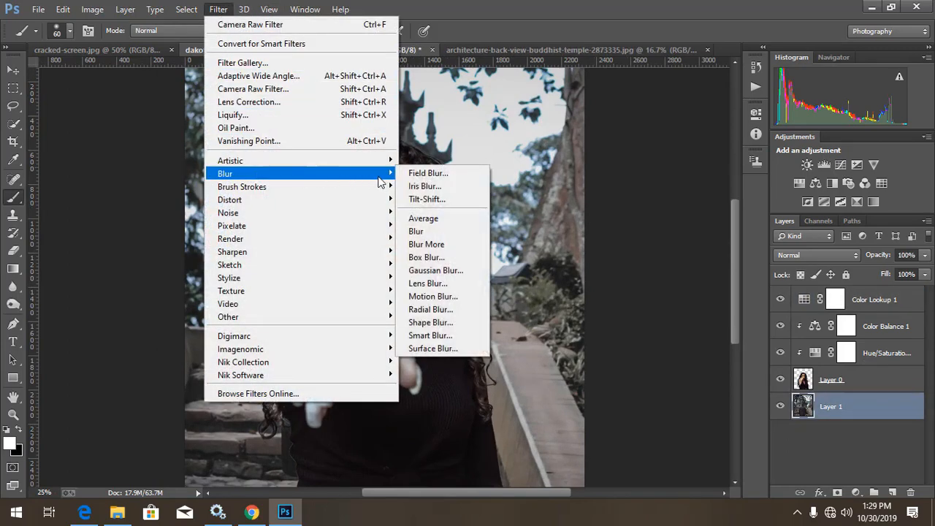
click(443, 175)
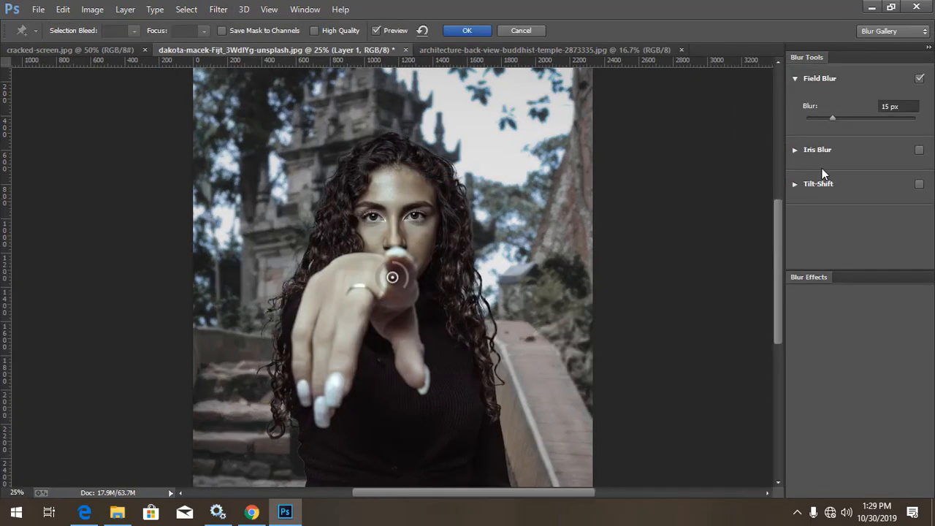
click(822, 117)
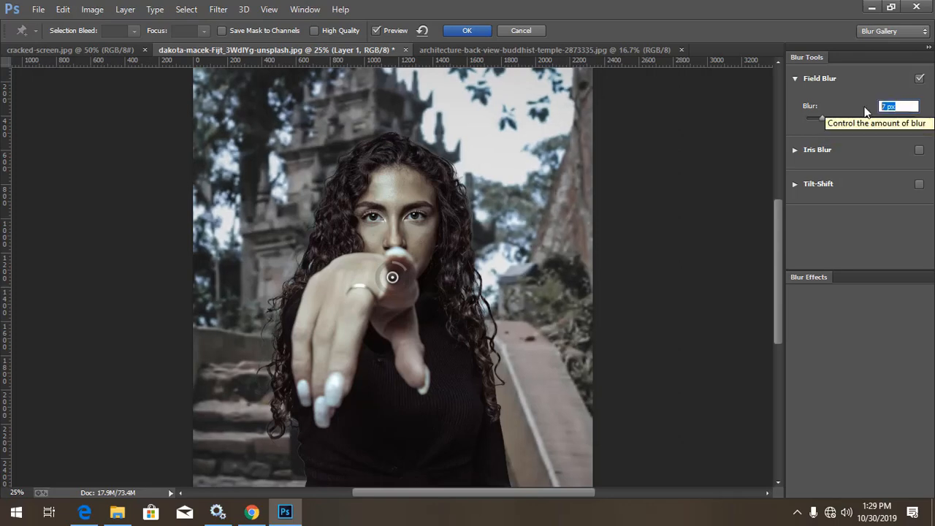
text(10)
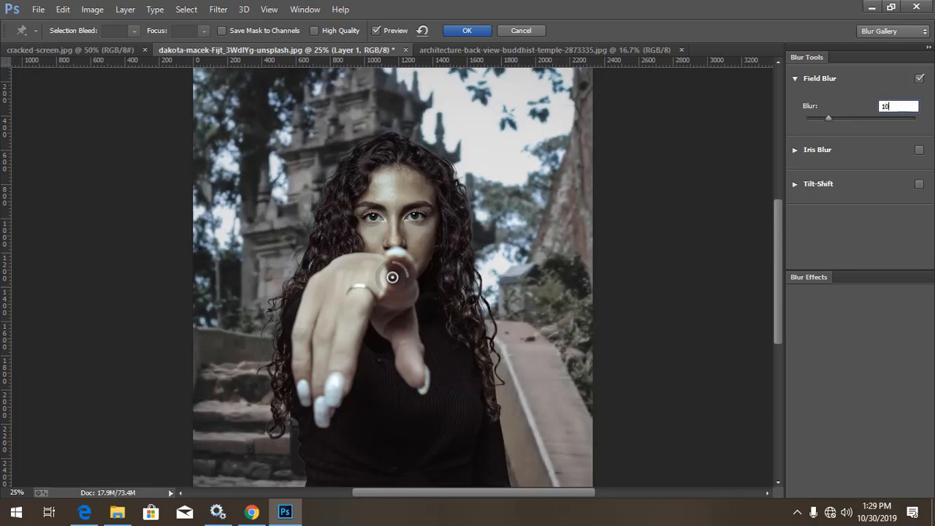
- Set the blur's Light Bokeh to 10% and Bokeh Color to 5%, apply it and check the composite
click(817, 277)
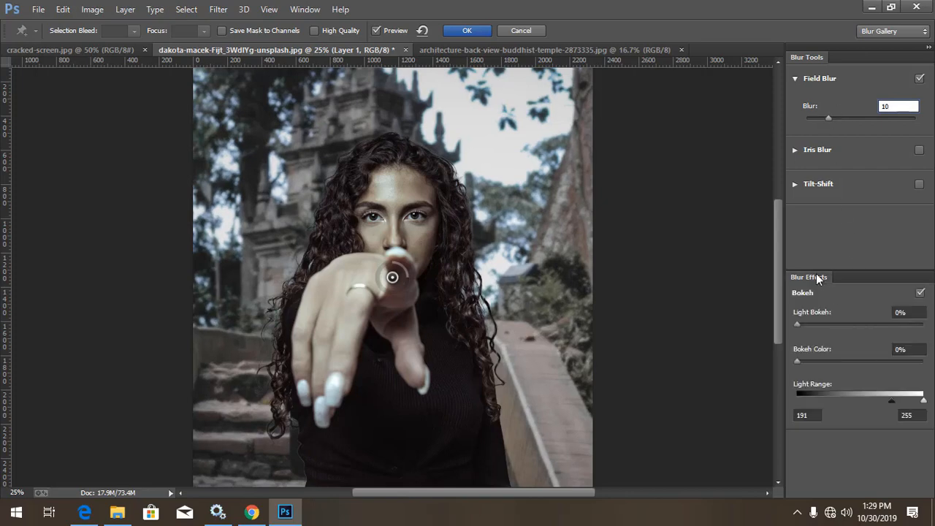
drag(799, 326, 809, 325)
click(804, 360)
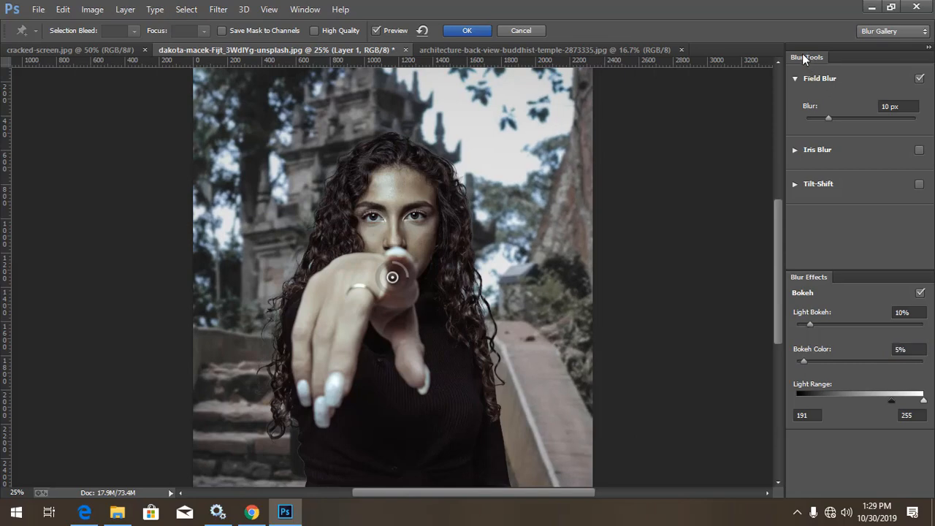
click(466, 30)
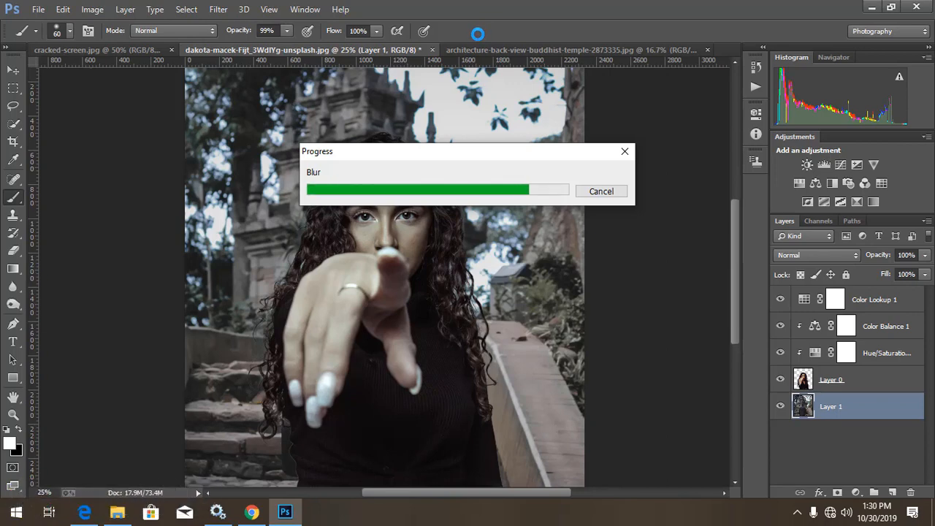
key(ctrl+minus)
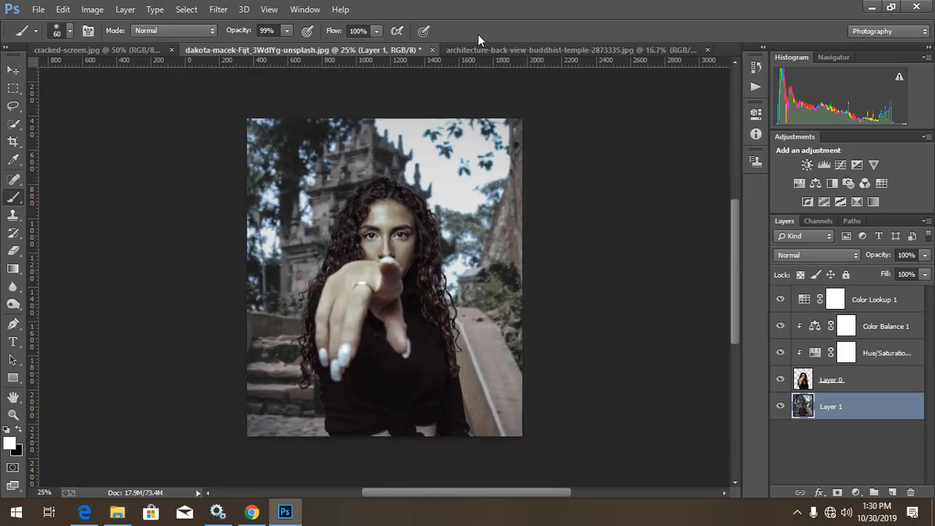
key(ctrl+plus)
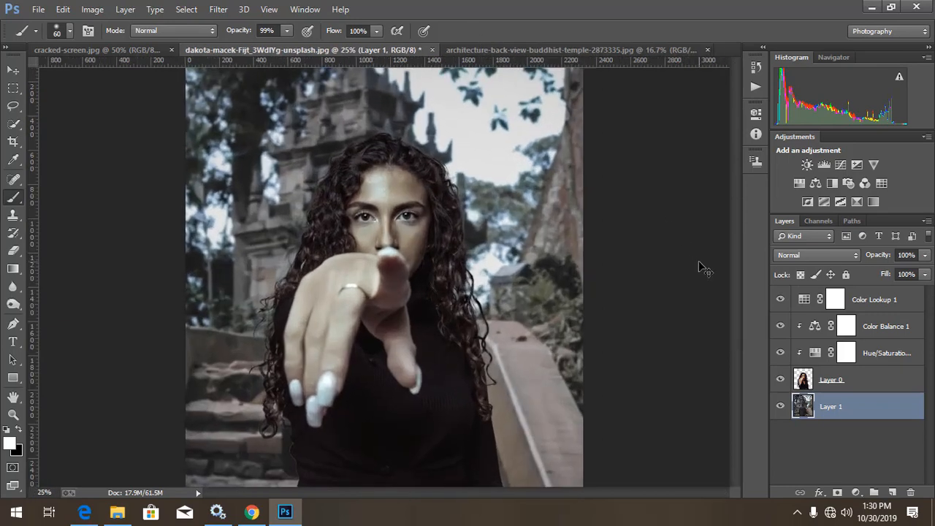
key(ctrl+minus)
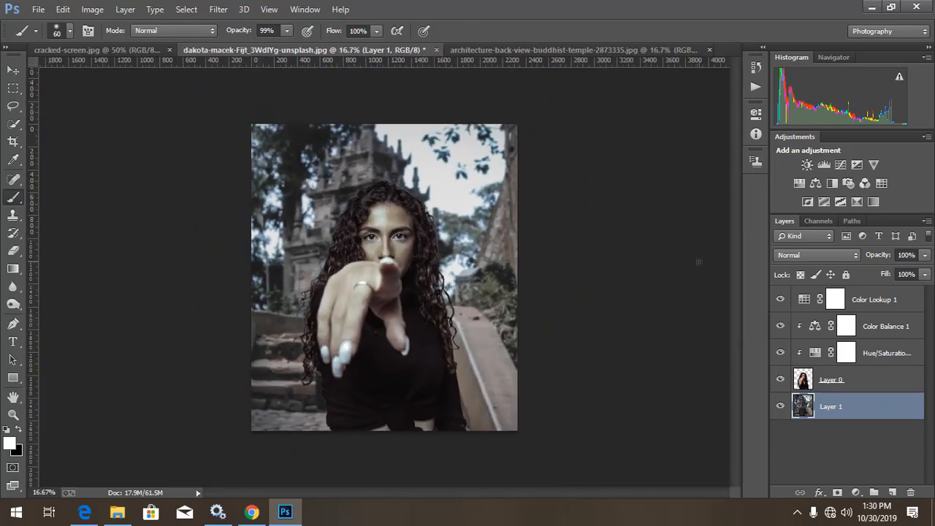
- Make Color Lookup 1 the active layer and open the cracked-screen image from the Downloads folder
click(875, 305)
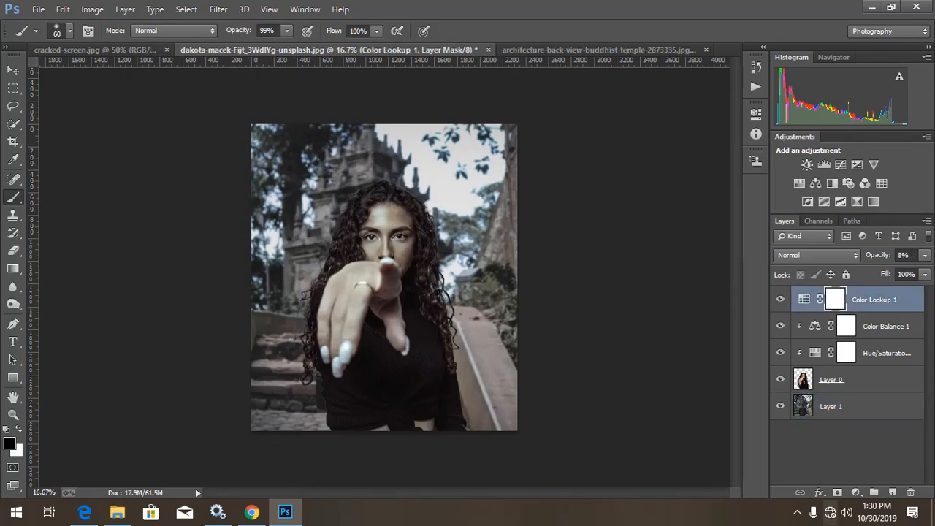
key(ctrl+plus)
key(ctrl+minus)
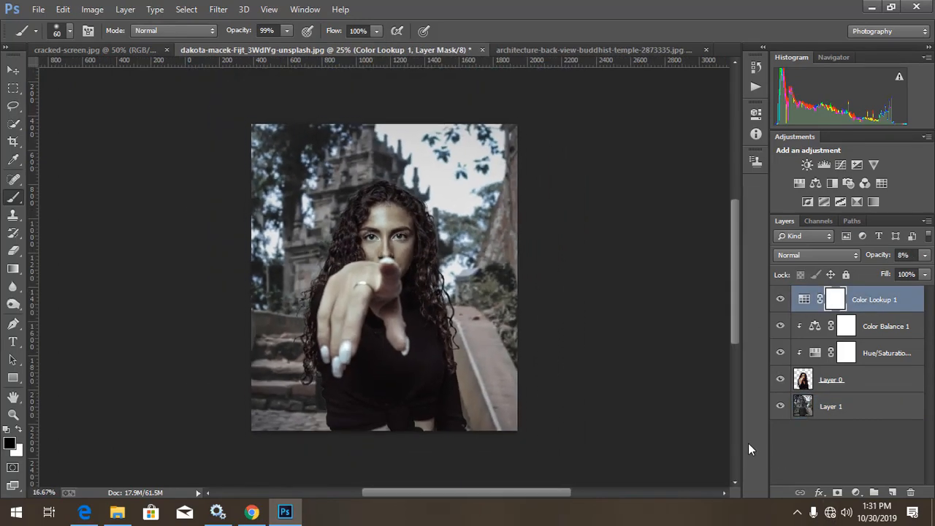
key(ctrl+plus)
key(ctrl+minus)
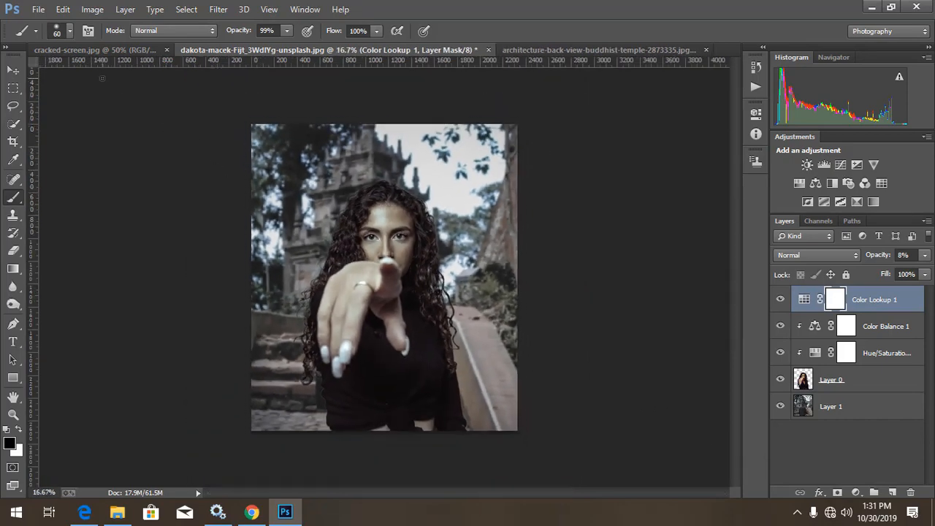
click(38, 9)
click(37, 37)
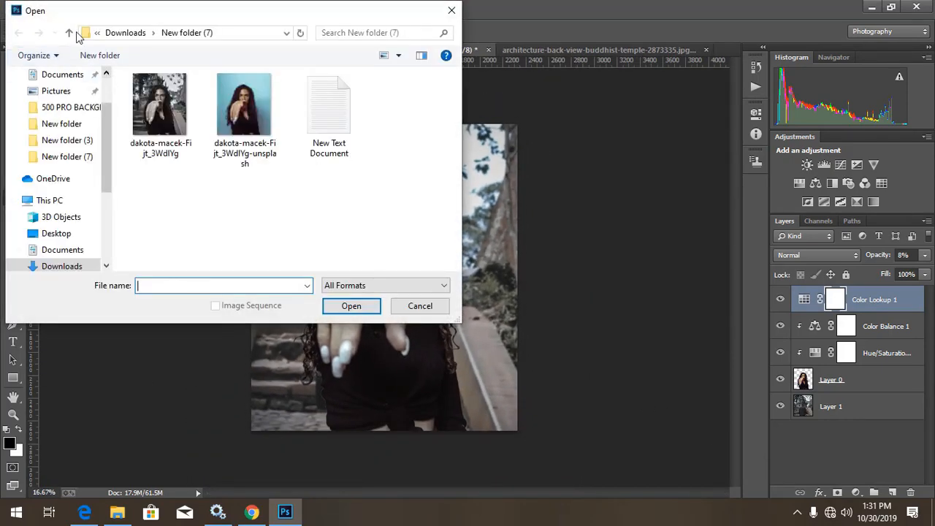
click(67, 34)
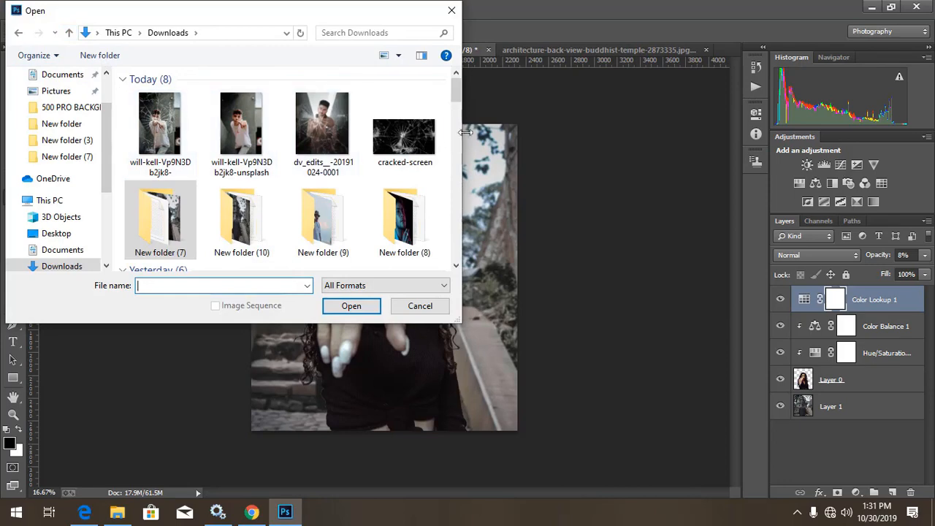
double_click(404, 139)
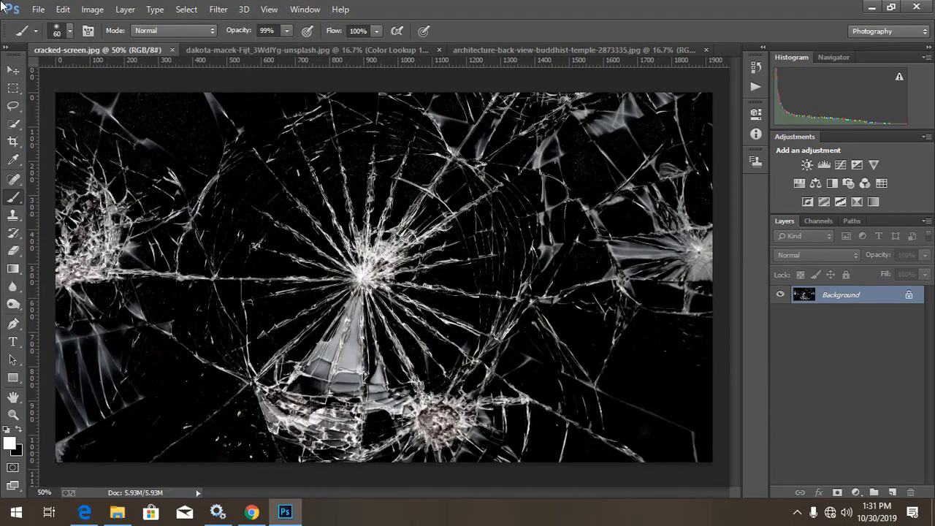
- Copy the cracked-screen image into the woman's composite as a new layer above Color Lookup 1
click(13, 70)
drag(326, 274, 518, 53)
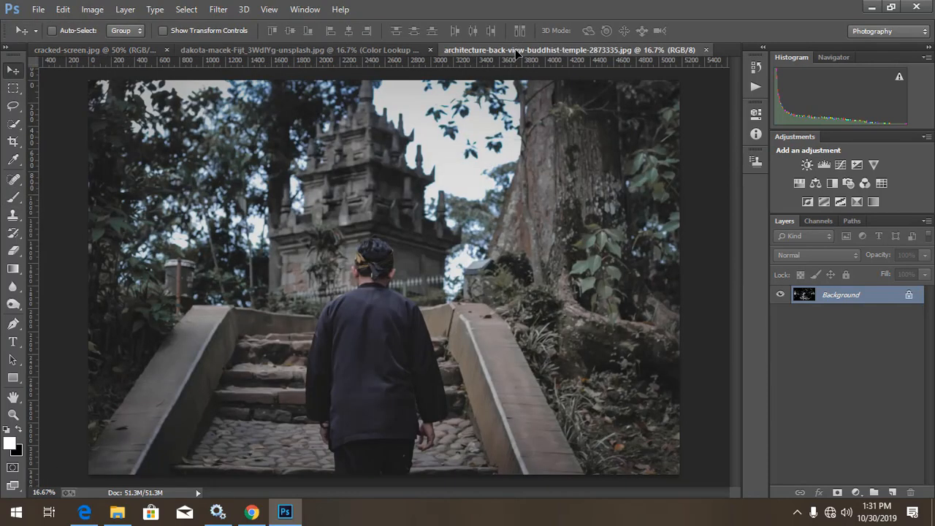
drag(413, 49, 400, 205)
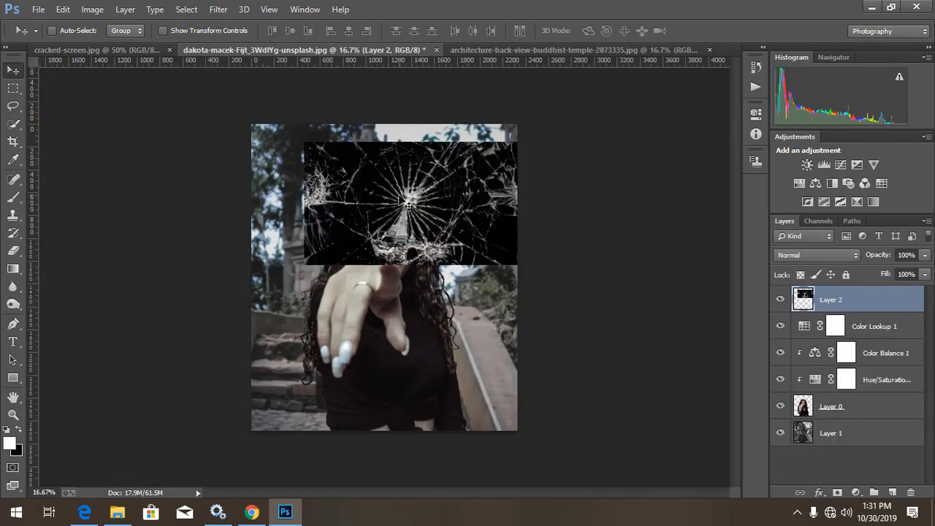
- Rotate the cracked-screen layer to about -87°, scale it to about 171% and position it over the woman
key(ctrl+minus)
key(ctrl+minus)
key(ctrl+t)
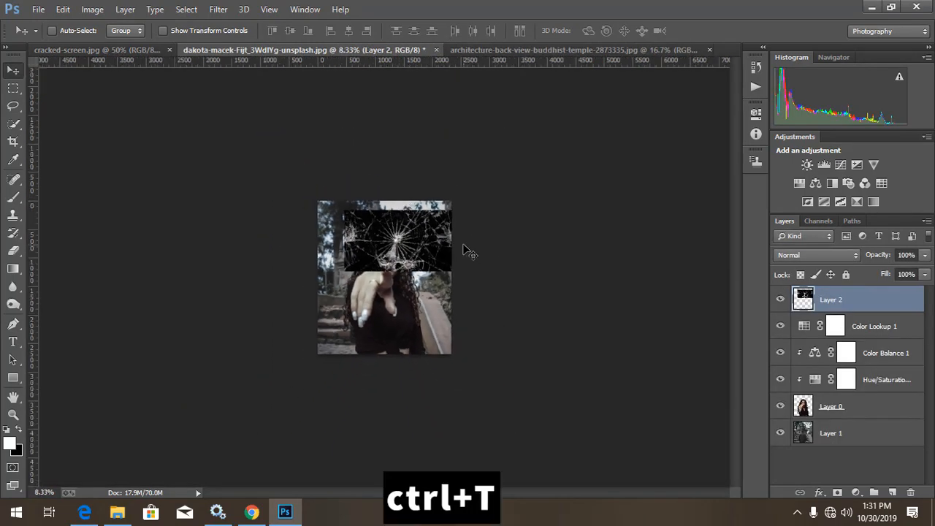
drag(465, 206, 357, 151)
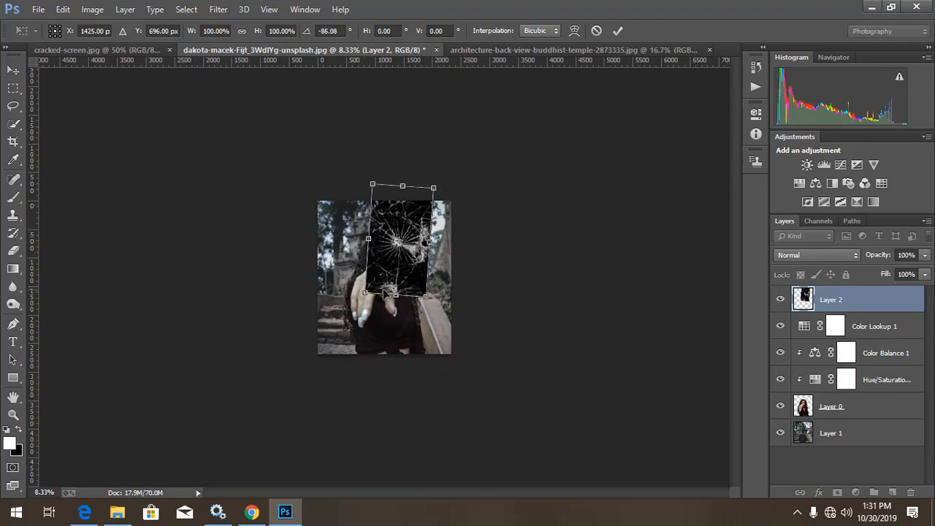
mouse_move(365, 293)
mouse_down()
mouse_move(351, 314)
mouse_move(379, 299)
mouse_up()
drag(426, 202, 436, 185)
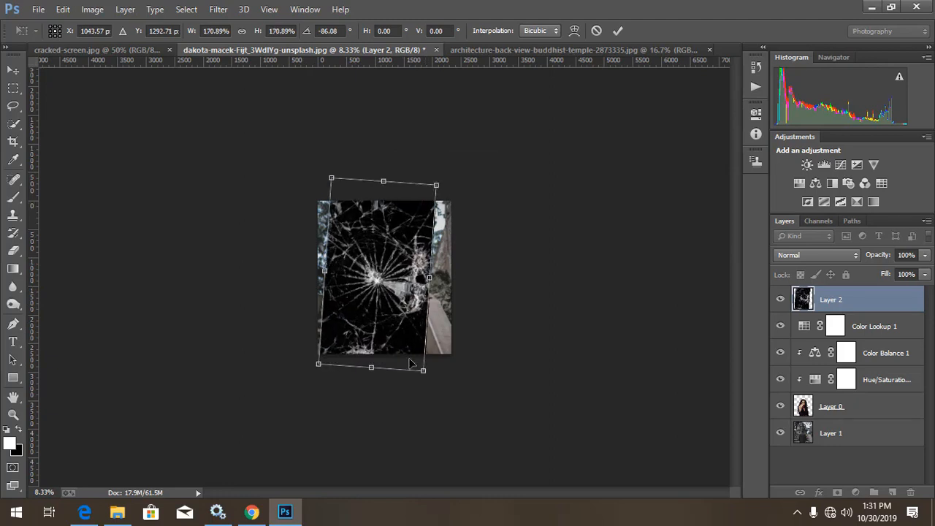
drag(430, 387, 413, 350)
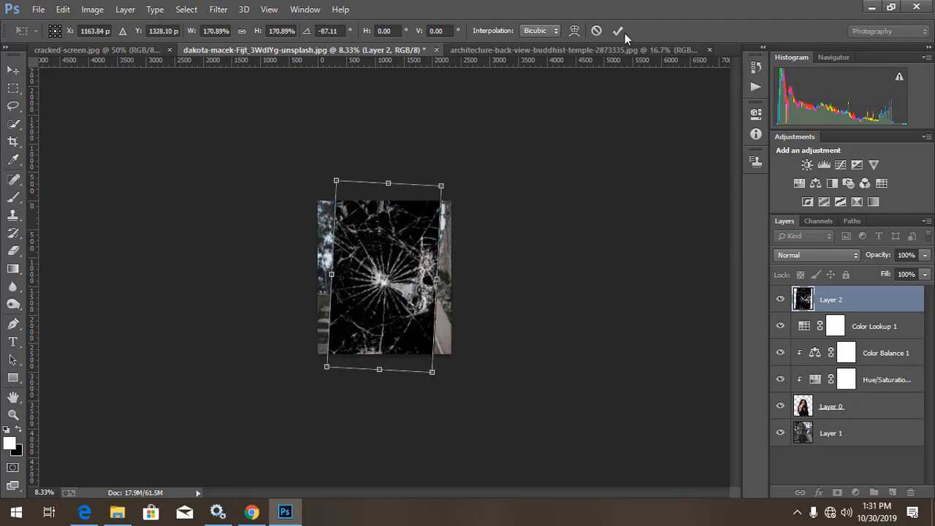
click(618, 31)
- Set the cracked-screen layer's blending mode to Screen
click(821, 257)
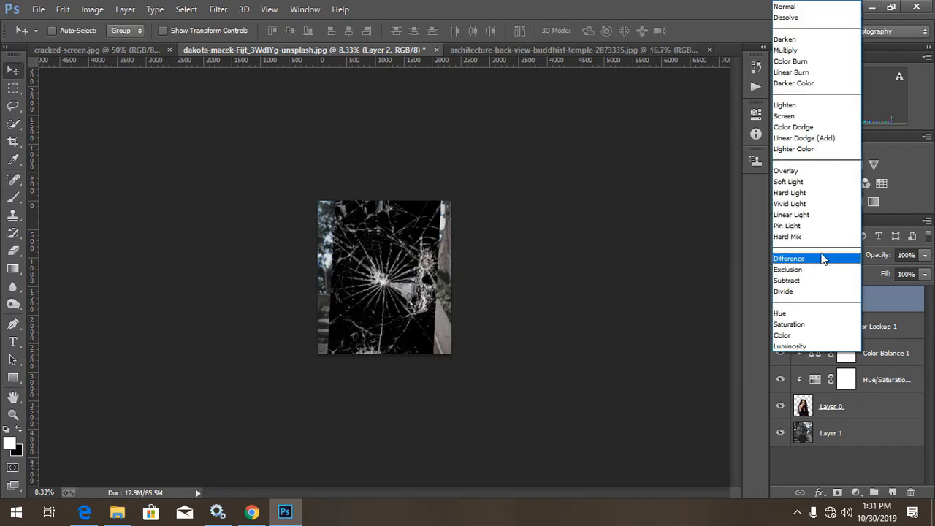
click(785, 116)
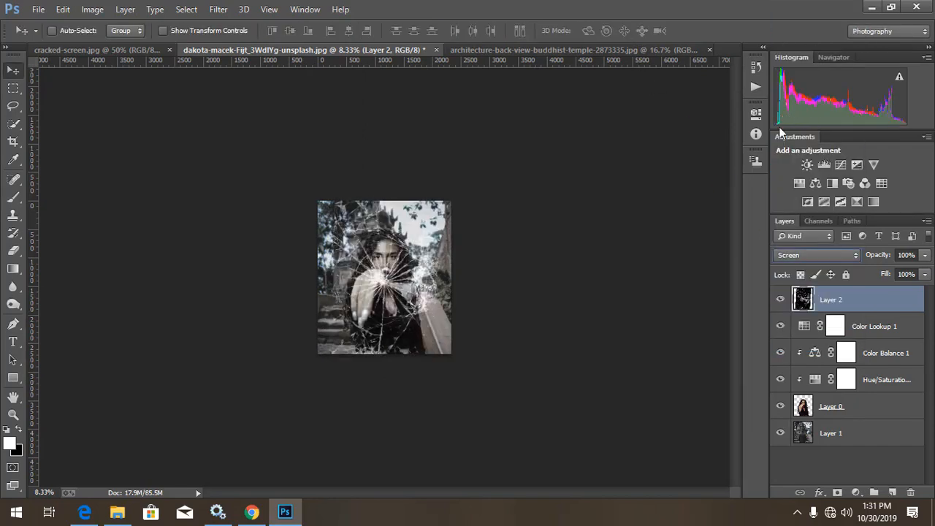
key(ctrl+plus)
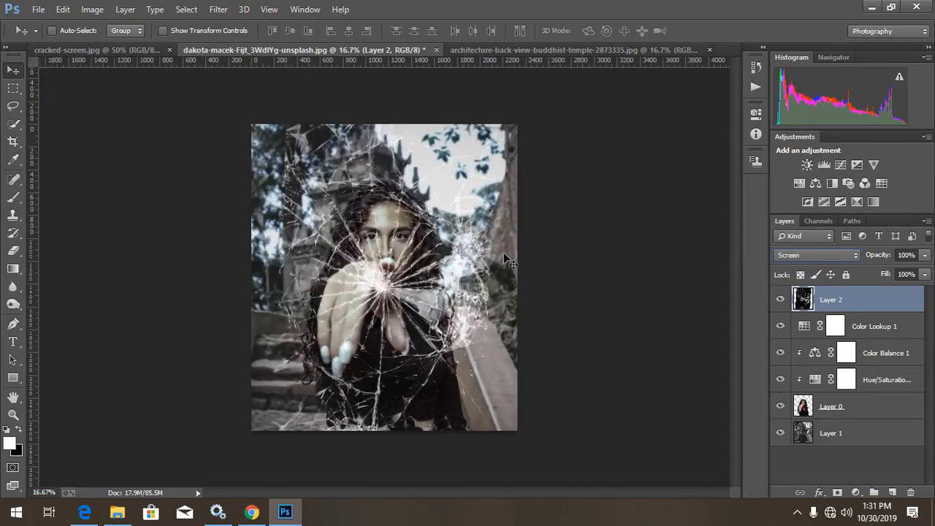
- Enlarge the cracked-screen layer to about 118% so it covers the whole image, with the impact point at the pointing fingertip
key(ctrl+t)
drag(498, 83, 534, 56)
drag(385, 320, 386, 282)
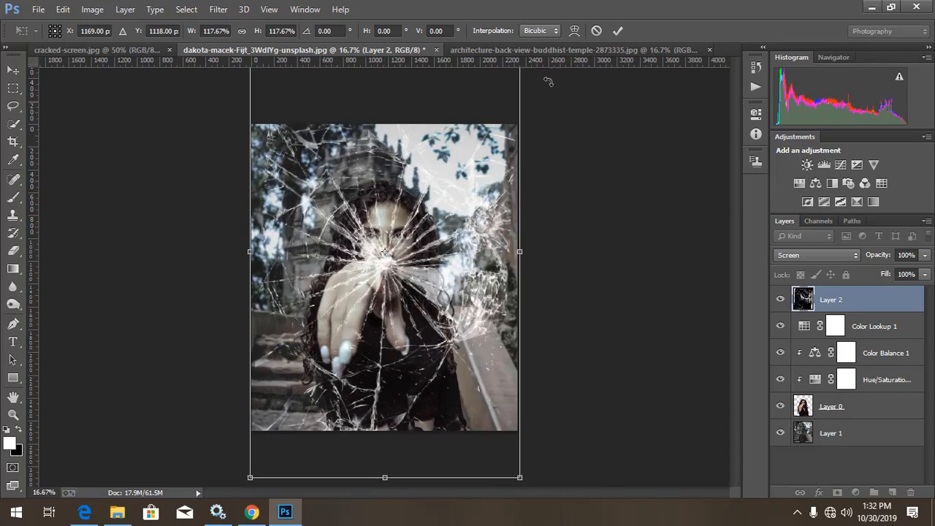
click(617, 32)
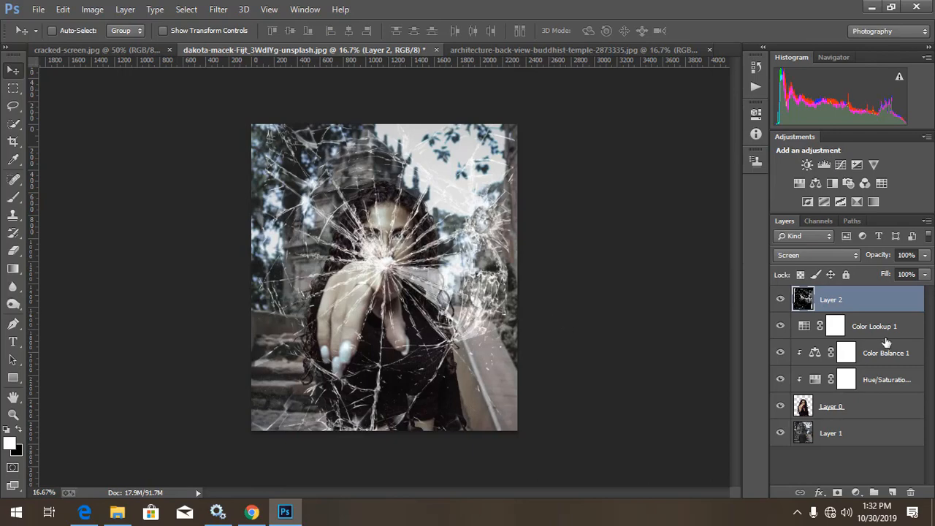
- Darken the cracked-screen layer with Levels at a midtone input of 0.48 and check the cracks over the woman
key(ctrl+l)
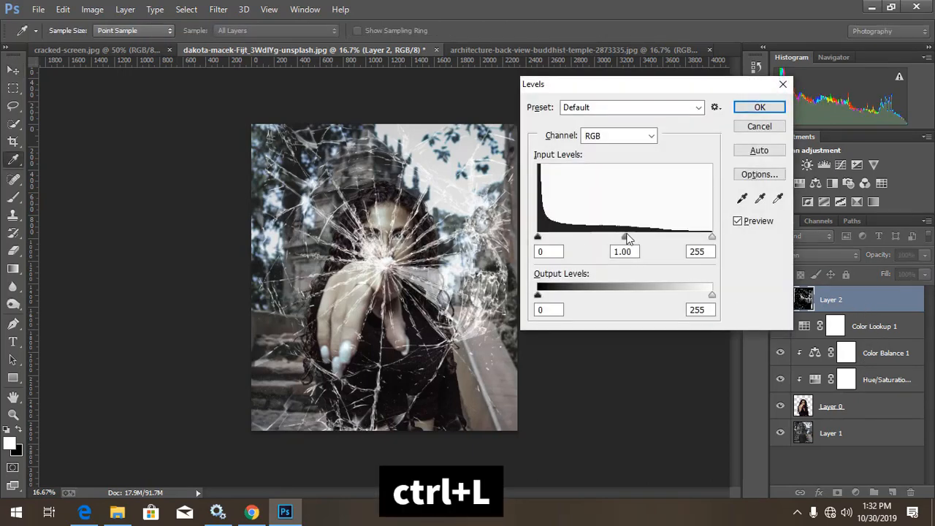
drag(626, 237, 664, 235)
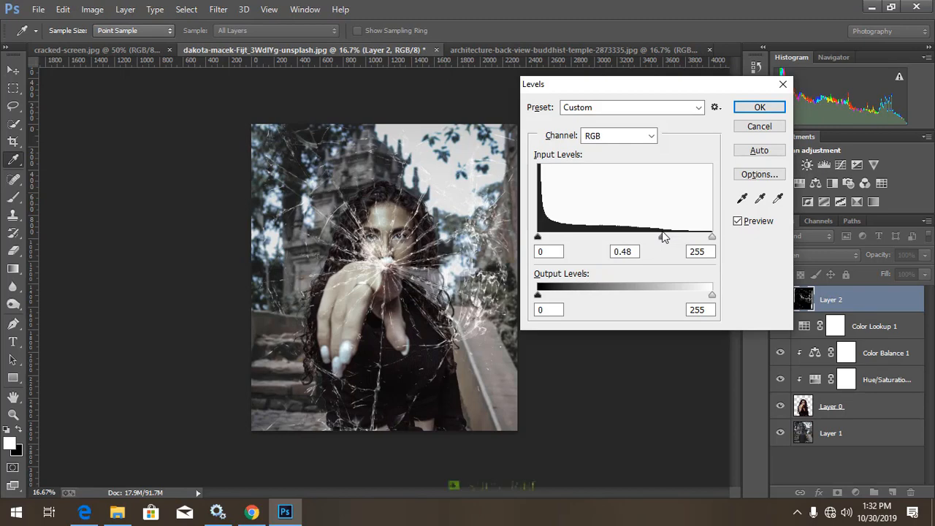
click(760, 108)
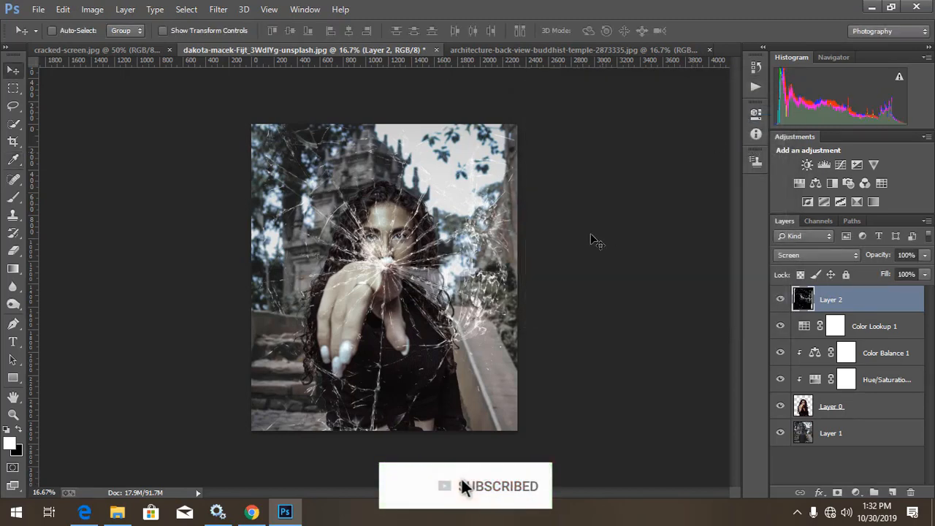
key(ctrl+plus)
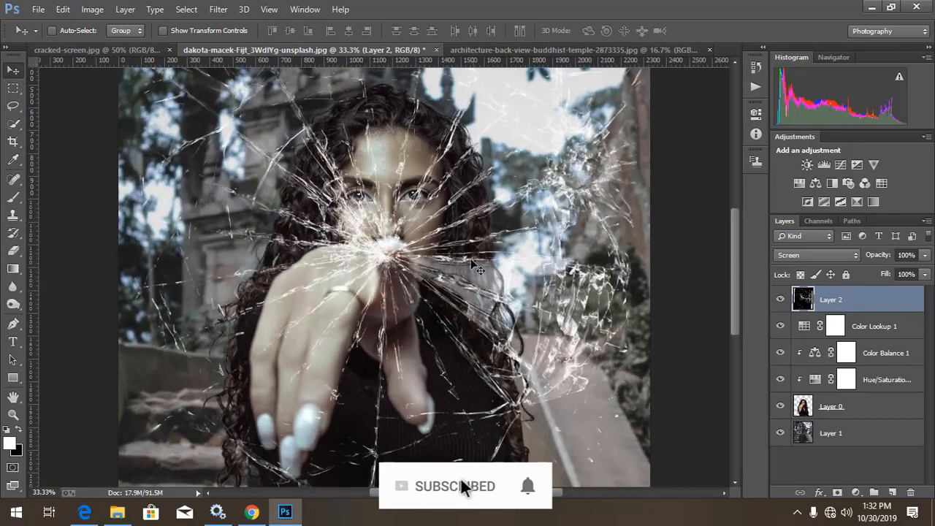
key(ctrl+minus)
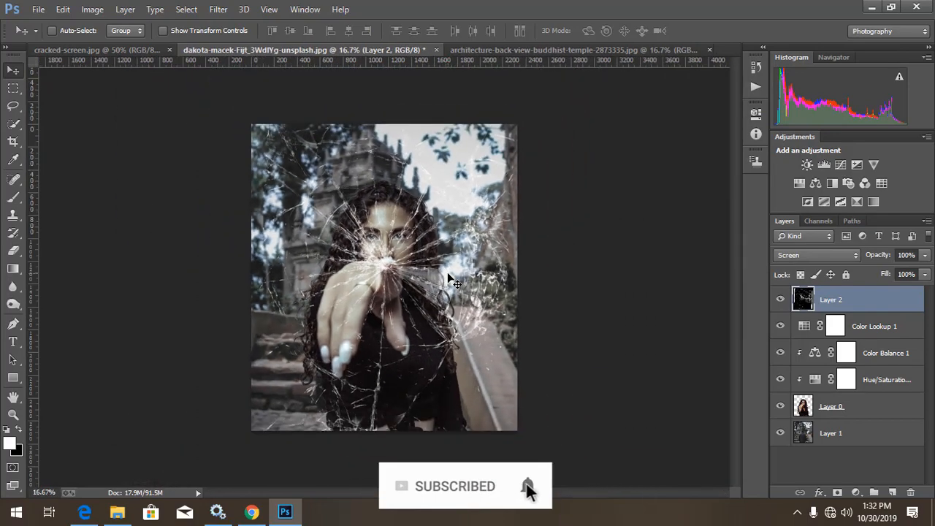
- Add a white layer mask to the cracked-screen layer and ready the Brush with black as the foreground colour
key(ctrl+plus)
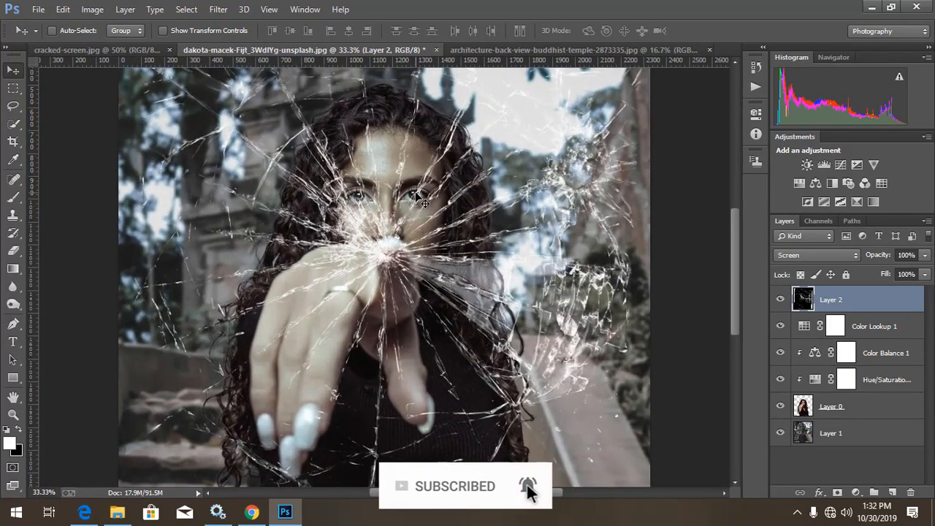
key(ctrl+plus)
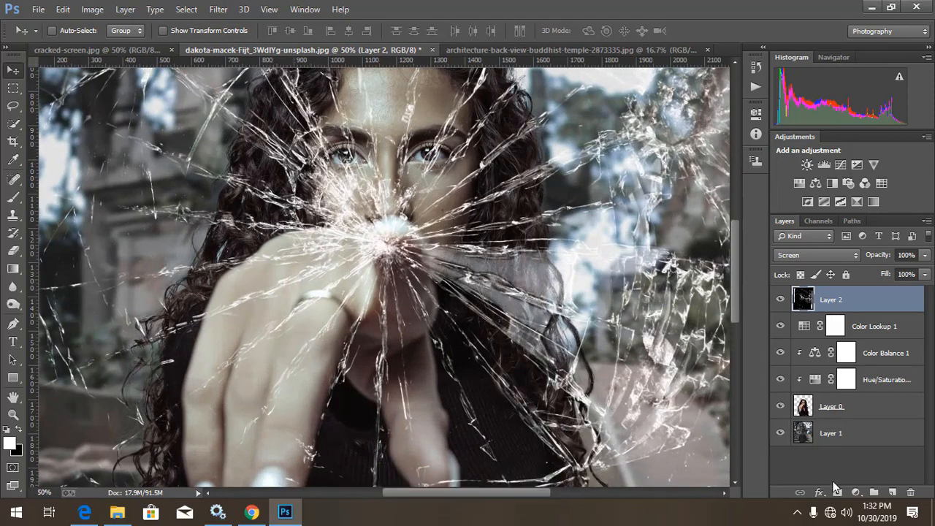
click(837, 493)
key(b)
key(x)
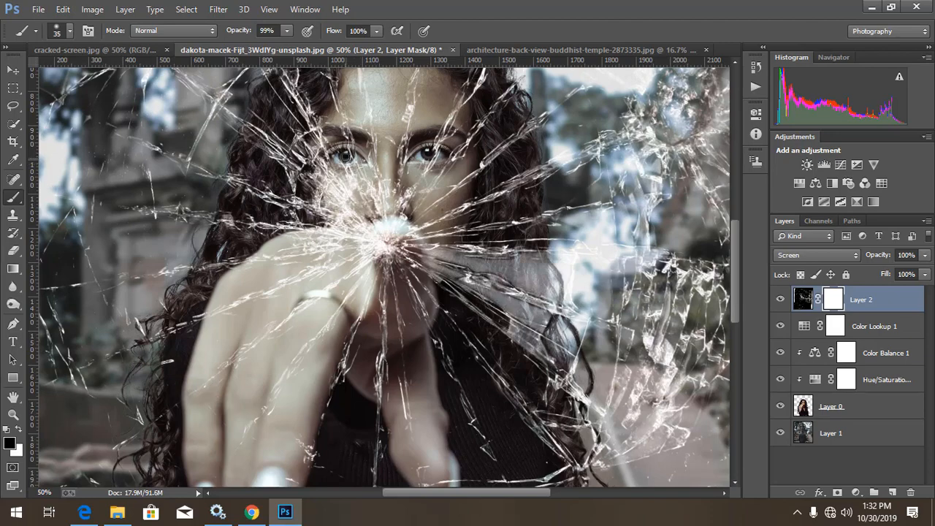
key(ctrl+minus)
key(ctrl+minus)
key(ctrl+minus)
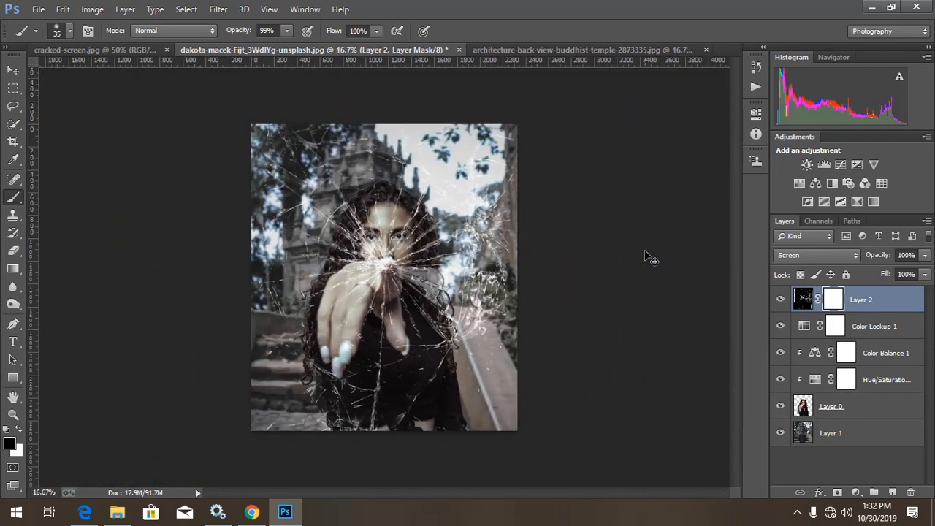
key(ctrl+minus)
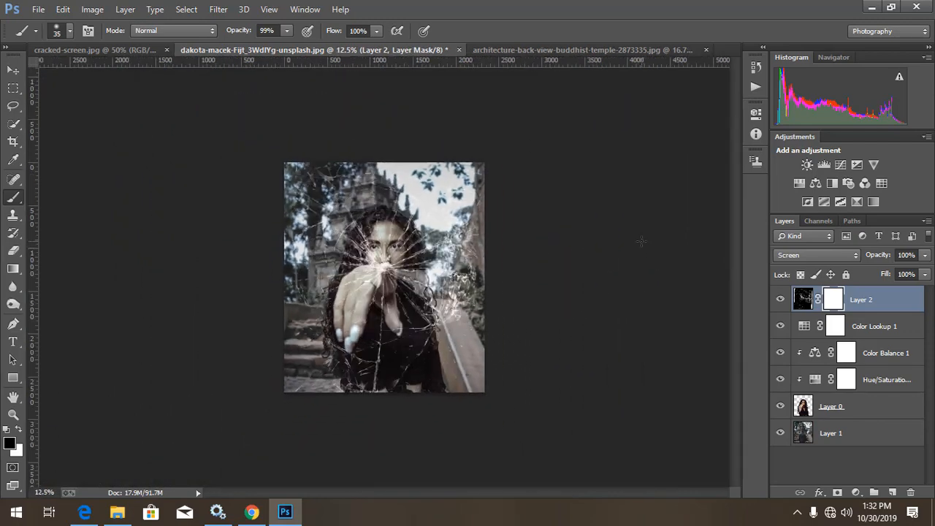
- Stamp all visible layers into a new layer above the cracked-screen layer and open it in the Camera Raw Filter
click(876, 301)
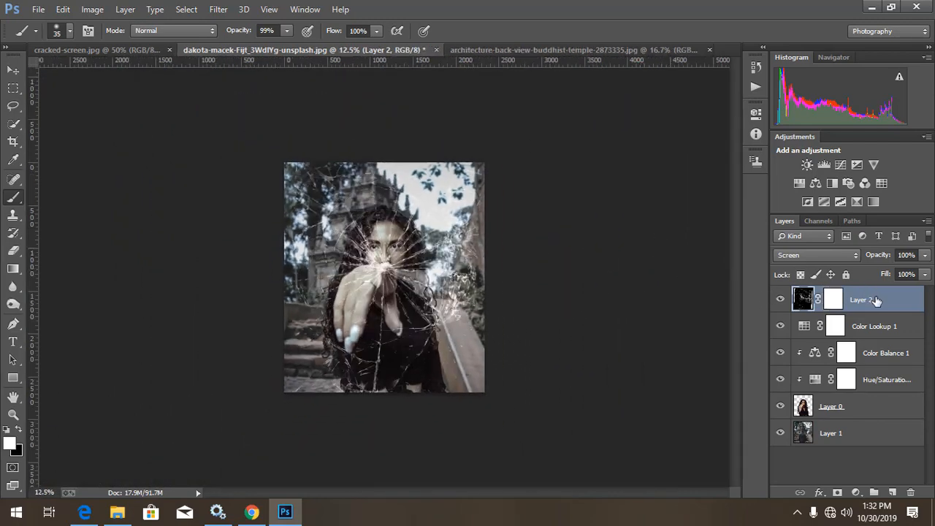
key(ctrl+shift+alt+e)
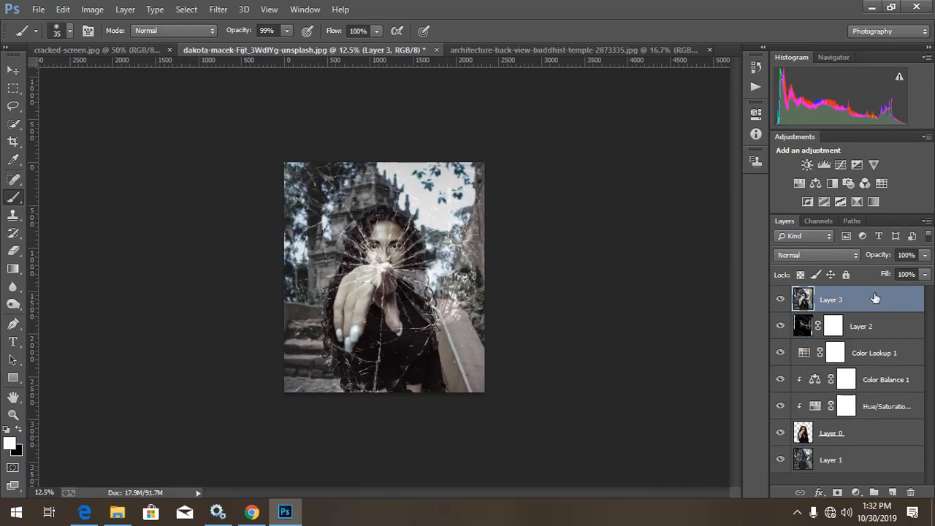
click(227, 13)
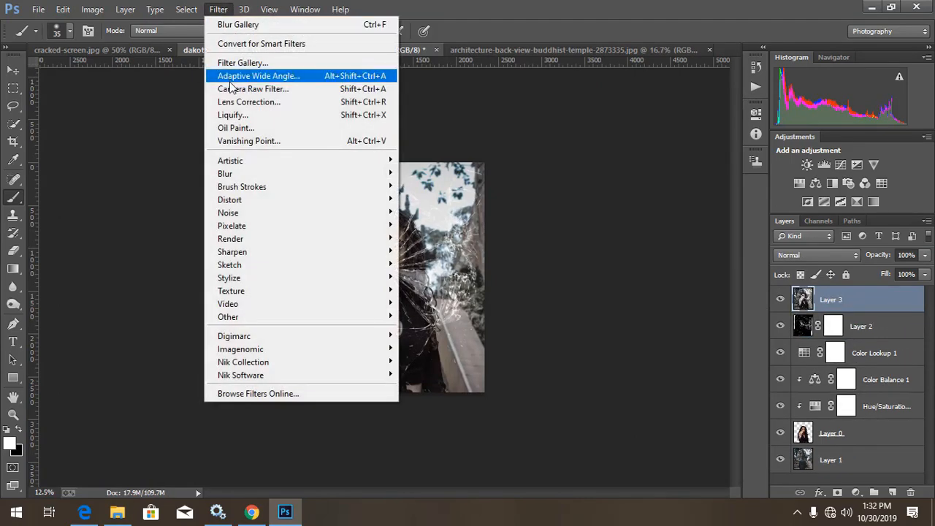
click(232, 87)
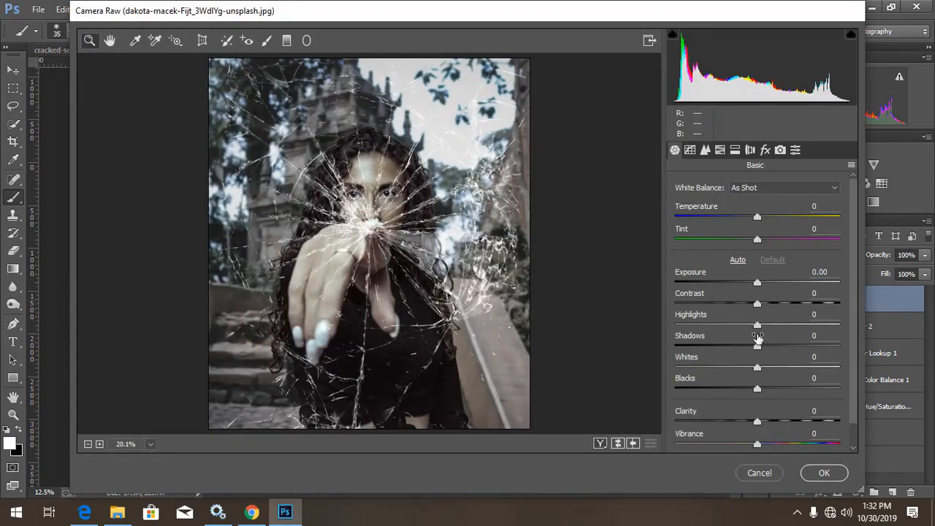
- Set the basic tones to Contrast -6, Highlights -10, Shadows +5, Whites -3 and Clarity +23
mouse_move(750, 323)
mouse_down()
mouse_move(695, 323)
mouse_move(754, 321)
mouse_move(741, 304)
mouse_move(785, 307)
mouse_move(754, 314)
mouse_up()
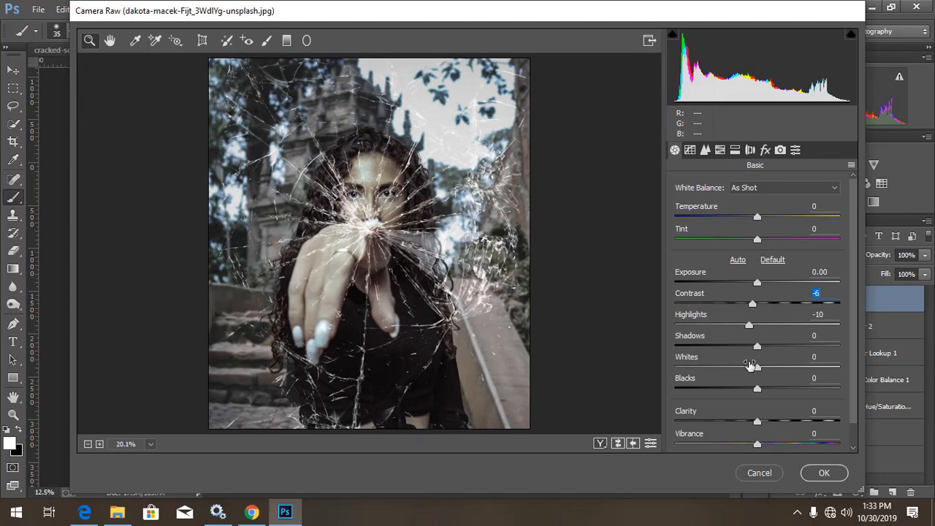
mouse_move(757, 367)
mouse_down()
mouse_move(721, 369)
mouse_move(756, 367)
mouse_up()
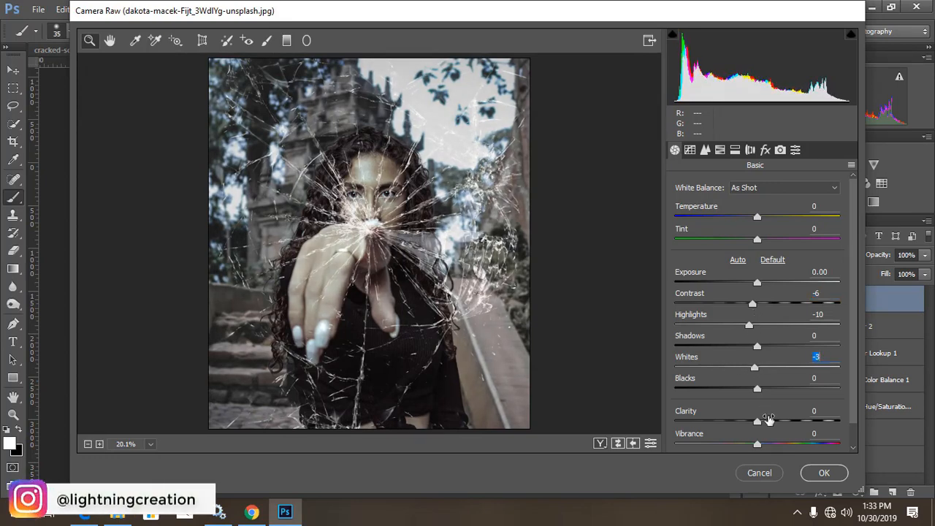
drag(757, 422, 776, 415)
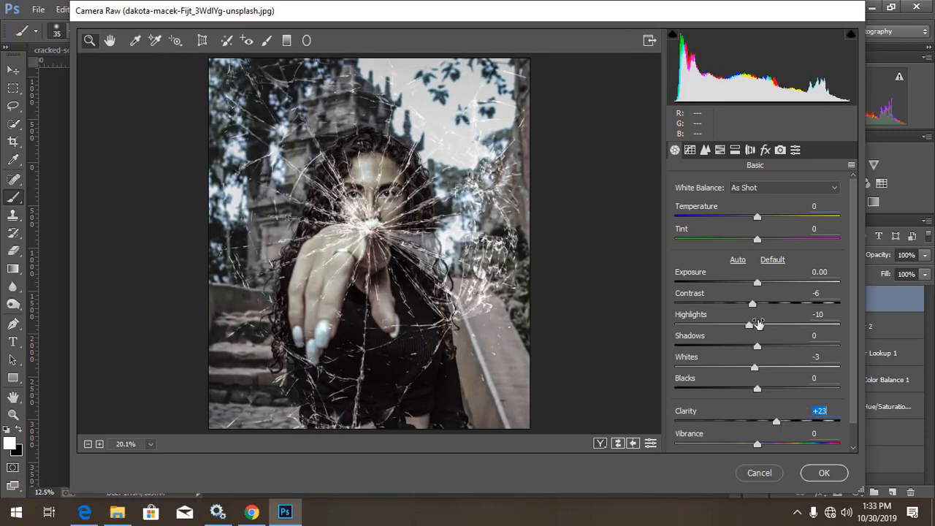
mouse_move(757, 346)
mouse_down()
mouse_move(769, 341)
mouse_move(761, 345)
mouse_up()
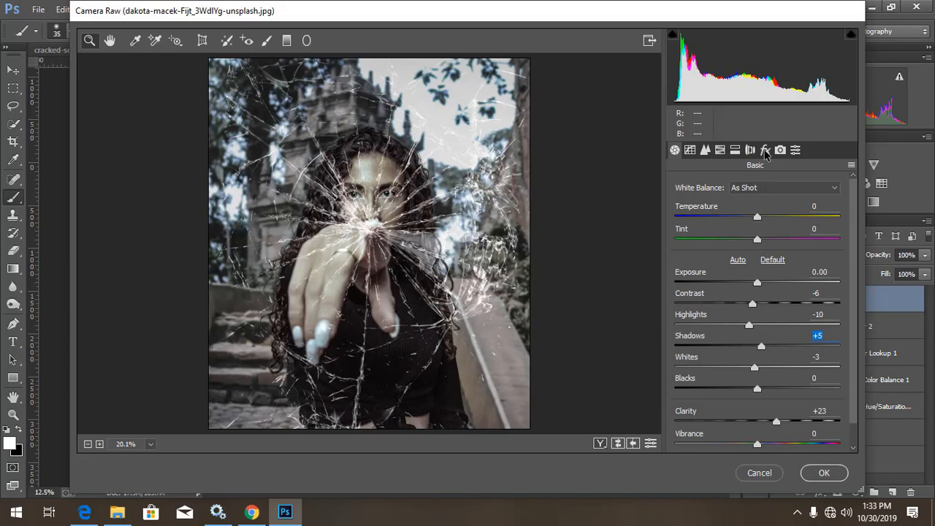
- Reduce the HSL saturation of Oranges to -31 and Yellows to -1
click(766, 150)
click(721, 151)
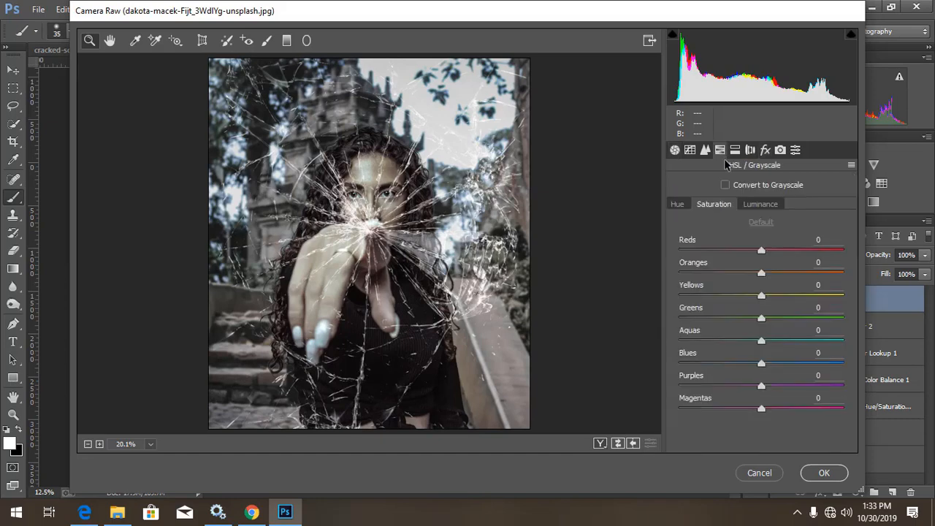
click(760, 205)
drag(761, 273, 741, 274)
click(721, 206)
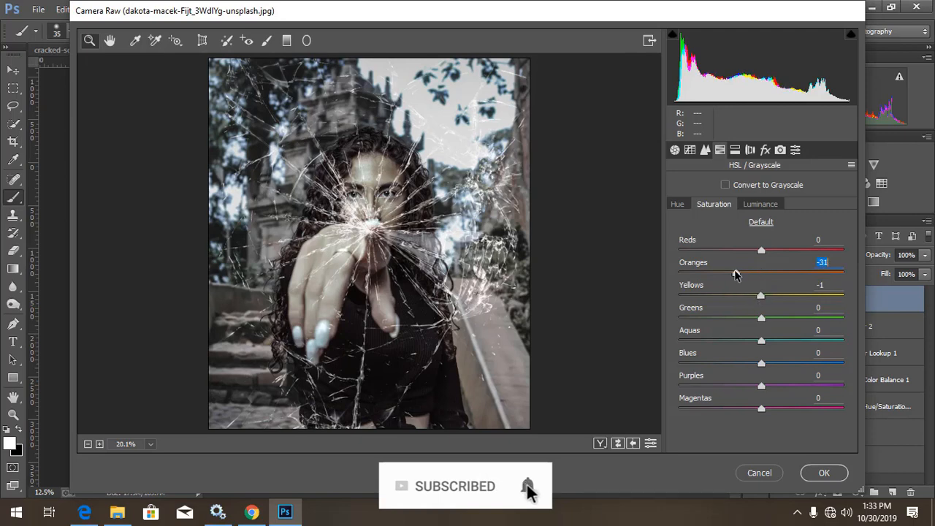
- Add a post-crop vignette with Amount -16 and Feather 56, and set Dehaze to +4
click(765, 149)
drag(757, 375, 742, 378)
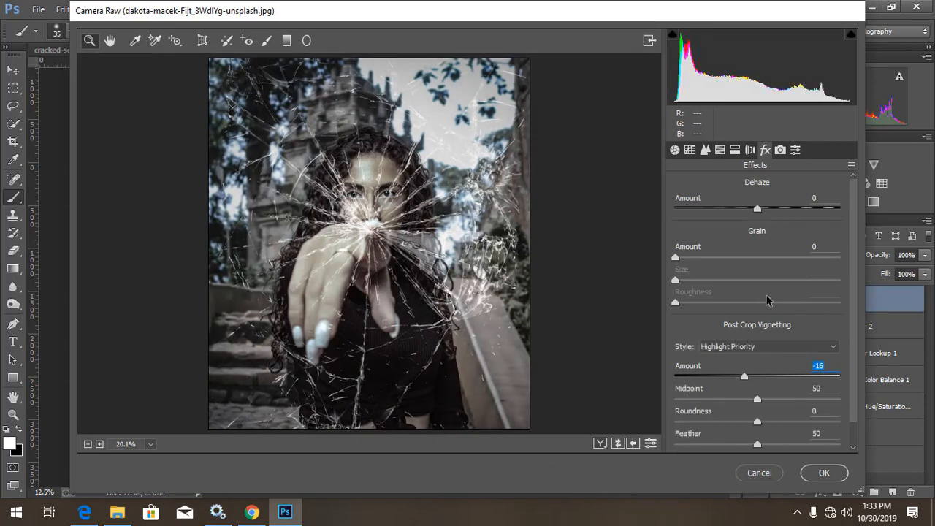
mouse_move(760, 207)
mouse_down()
mouse_move(776, 211)
mouse_move(750, 212)
mouse_move(763, 208)
mouse_up()
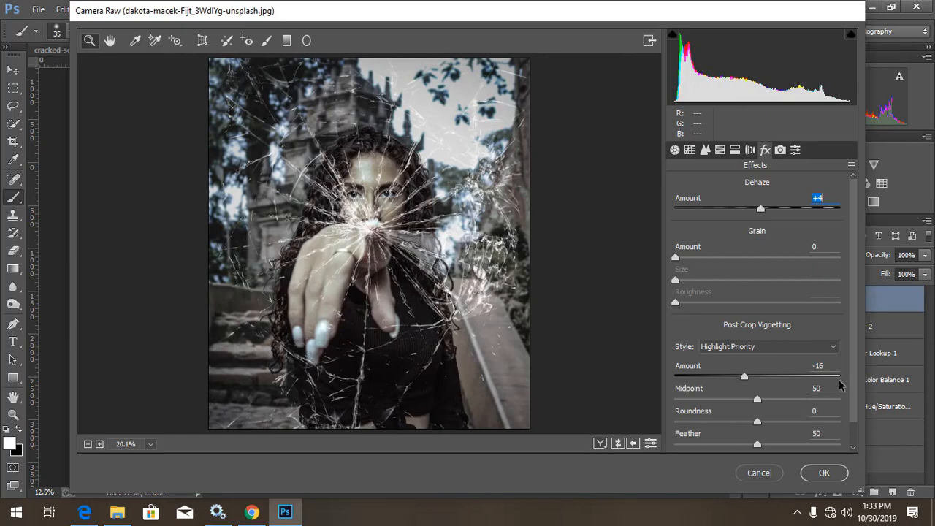
scroll(848, 387, down, 1)
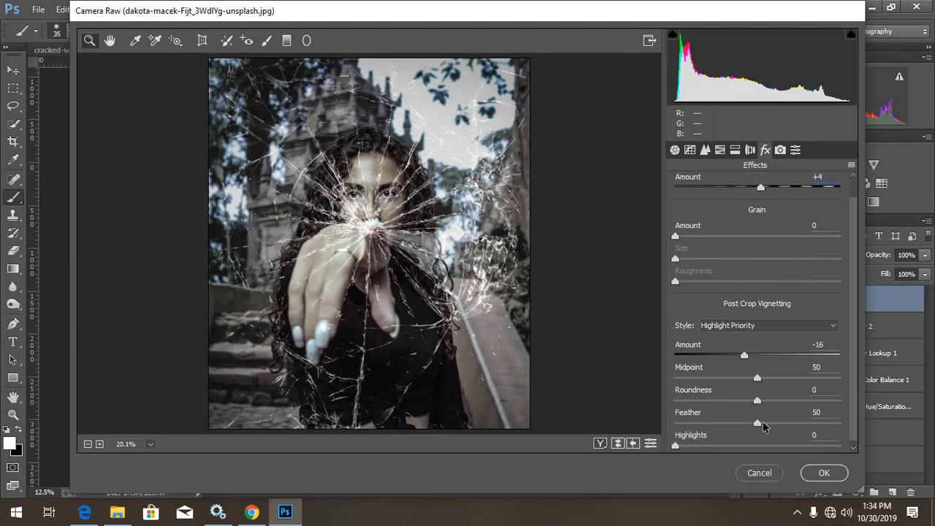
mouse_move(763, 422)
mouse_down()
mouse_move(774, 424)
mouse_move(766, 421)
mouse_up()
- Add two darkening graduated filters, one from above the image down to the face and one from below up to the hand
click(286, 41)
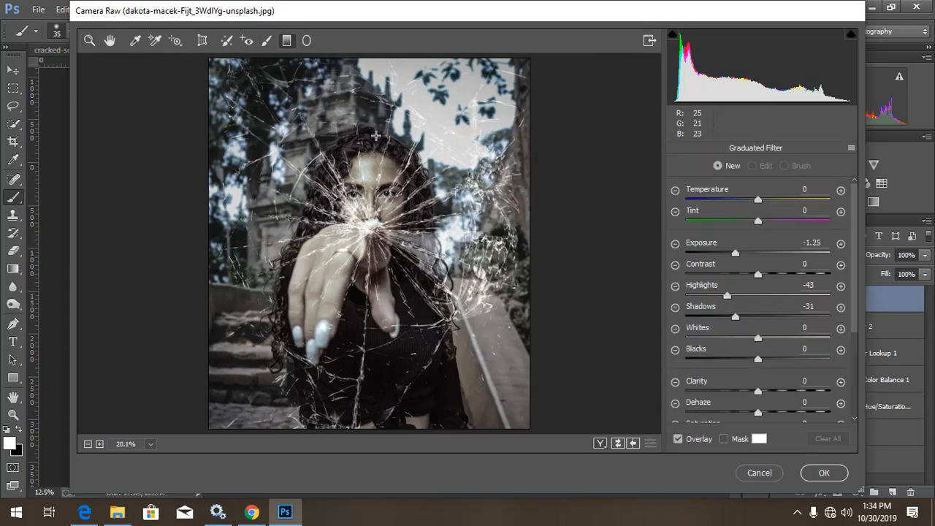
key(ctrl+minus)
key(ctrl+minus)
drag(387, 89, 374, 201)
drag(369, 399, 371, 314)
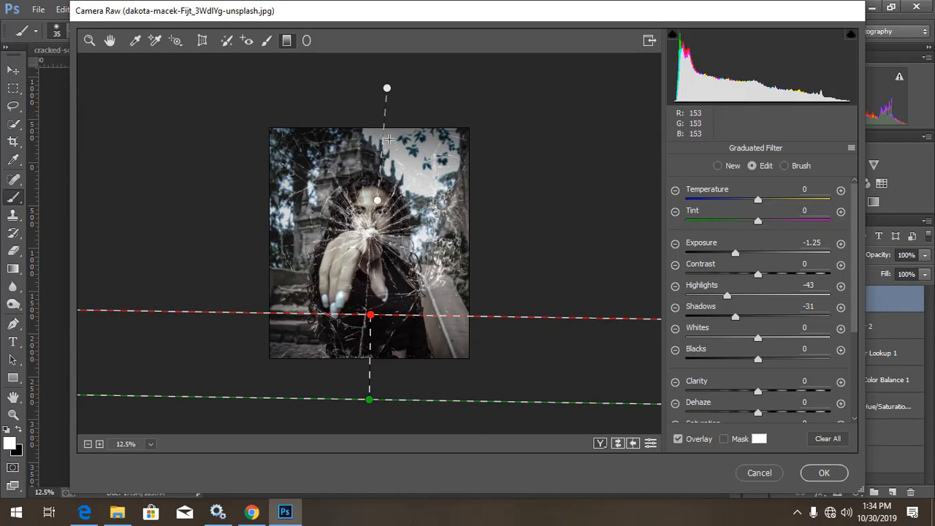
- Set the upper graduated filter to Exposure -1.35, Highlights -83 and Shadows -6
click(377, 199)
drag(735, 253, 715, 252)
drag(727, 295, 709, 295)
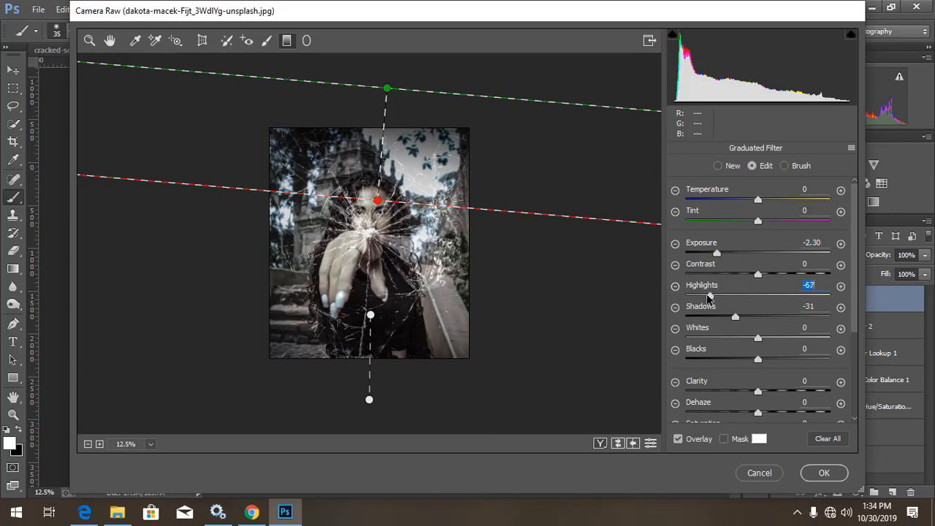
drag(713, 254, 735, 253)
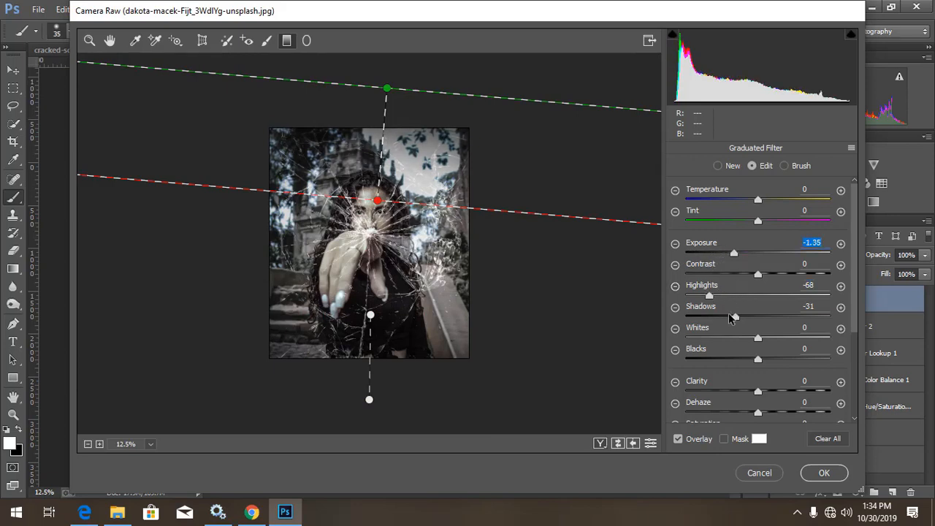
drag(733, 317, 755, 316)
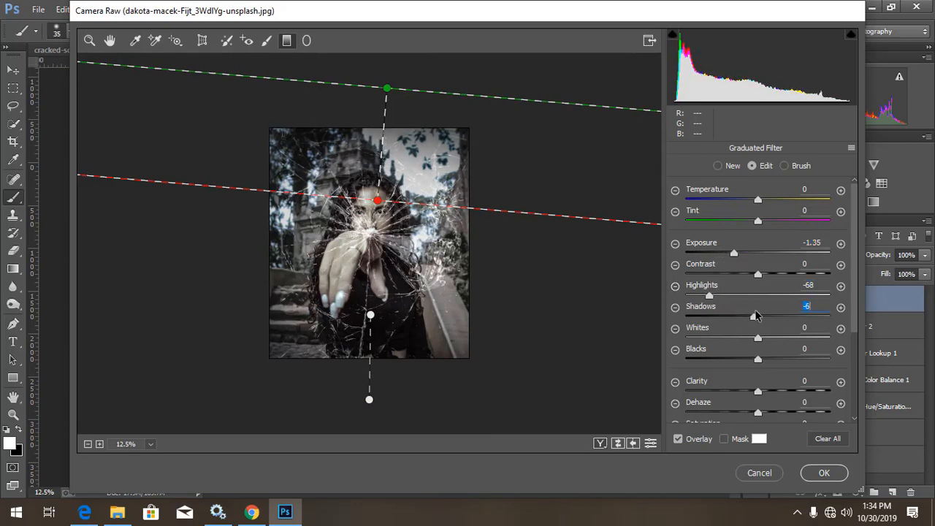
mouse_move(709, 296)
mouse_down()
mouse_move(688, 297)
mouse_move(699, 297)
mouse_up()
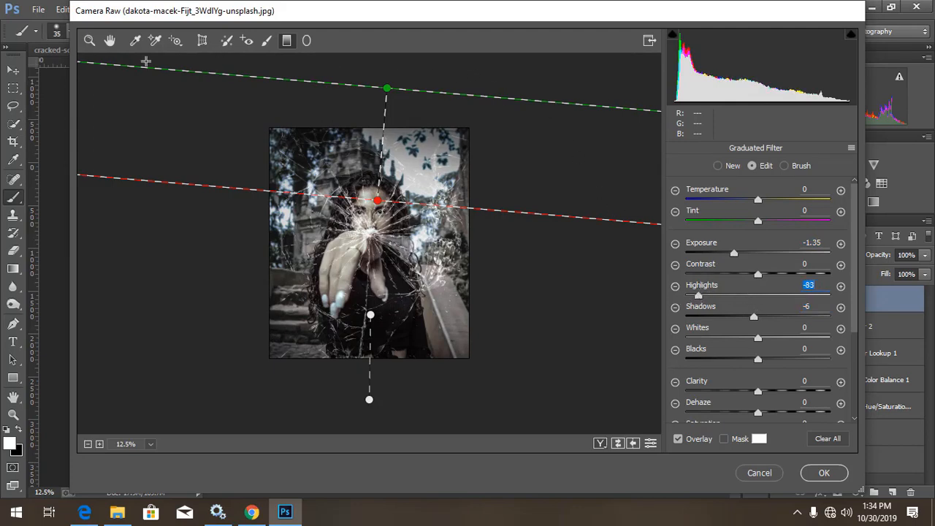
- Inspect the woman and the cracks up close in the preview and apply the Camera Raw adjustments
double_click(110, 40)
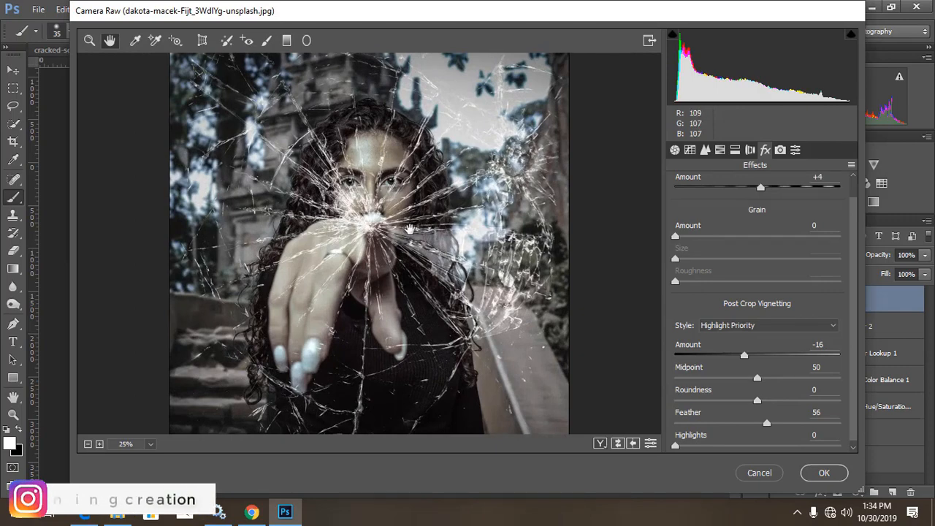
drag(376, 179, 364, 212)
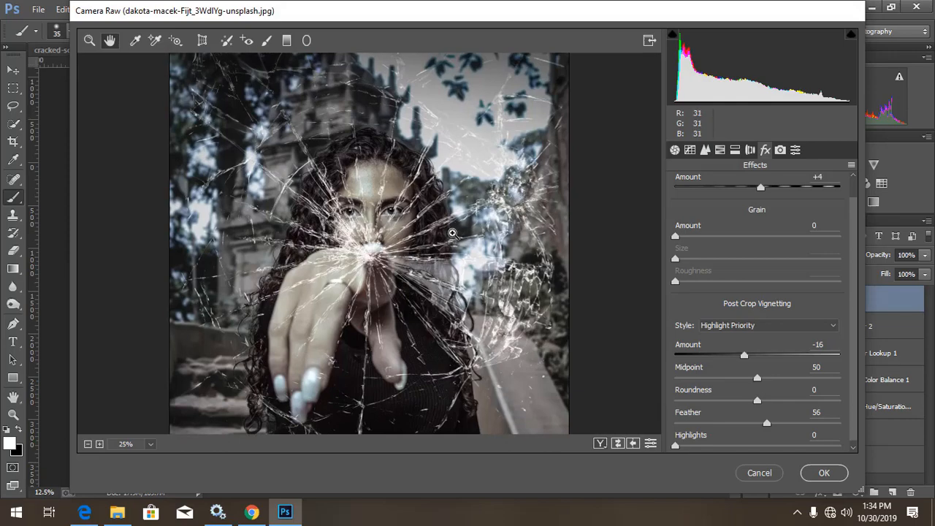
key(ctrl+plus)
drag(446, 232, 411, 173)
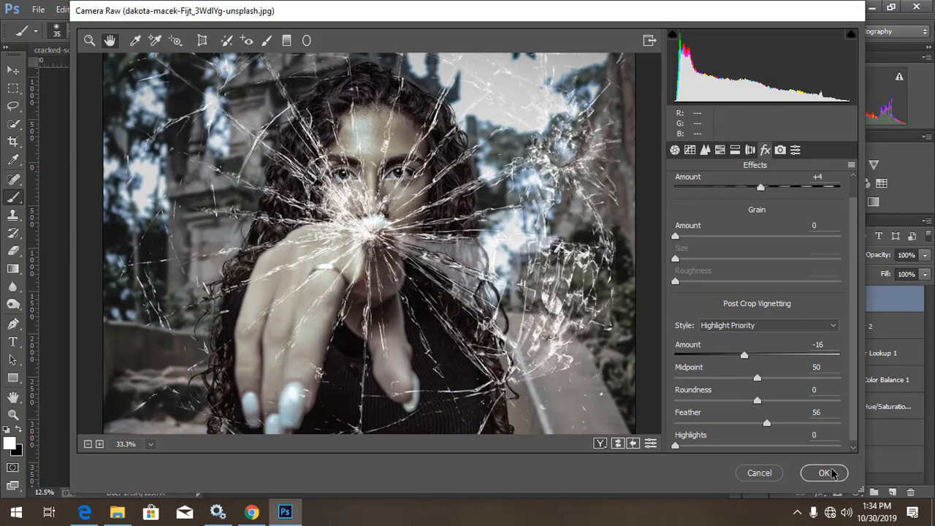
click(831, 472)
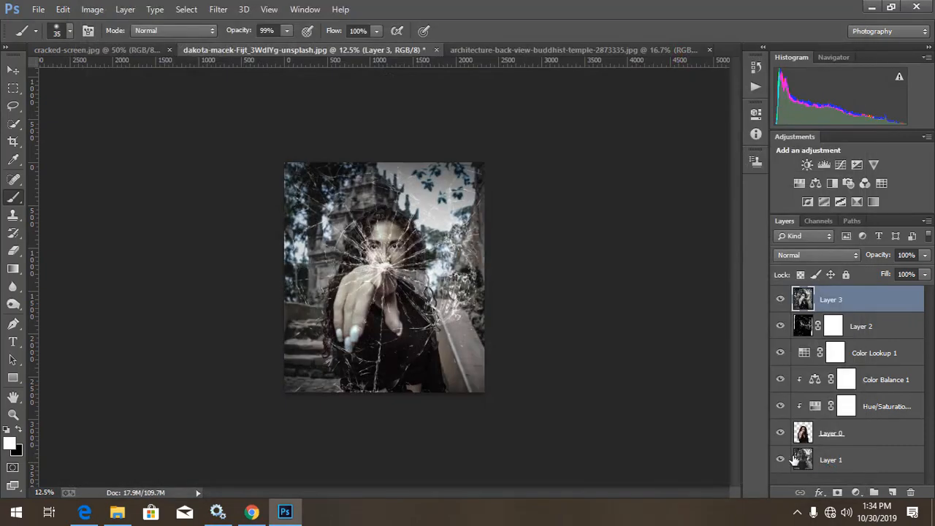
- Examine the finished composite up close around the face and impact point, and as a whole
key(ctrl+plus)
key(ctrl+plus)
key(ctrl+plus)
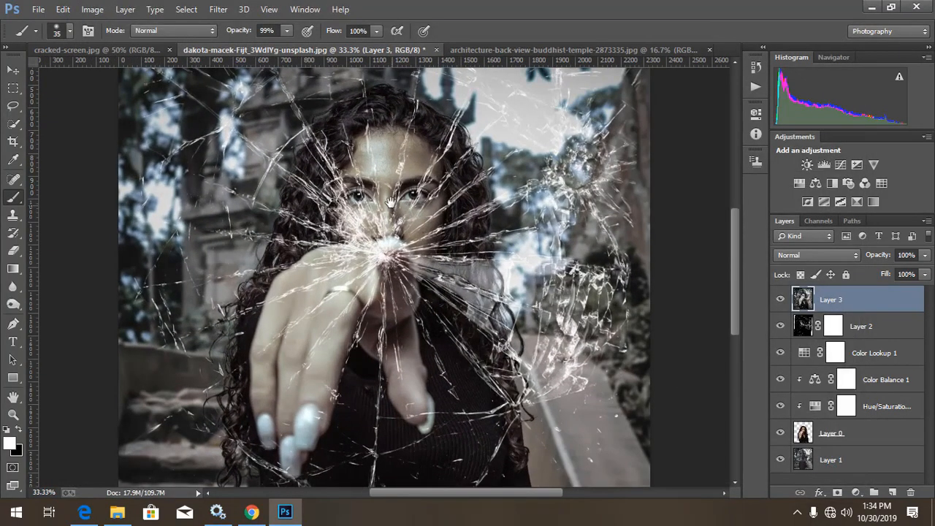
mouse_move(391, 203)
mouse_down()
mouse_move(389, 303)
mouse_move(396, 181)
mouse_move(396, 190)
mouse_up()
key(ctrl+plus)
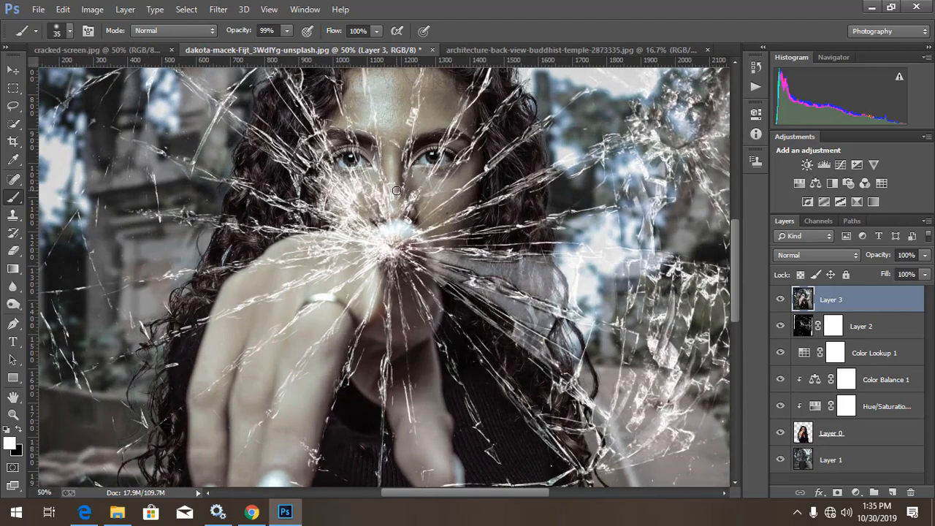
key(ctrl+minus)
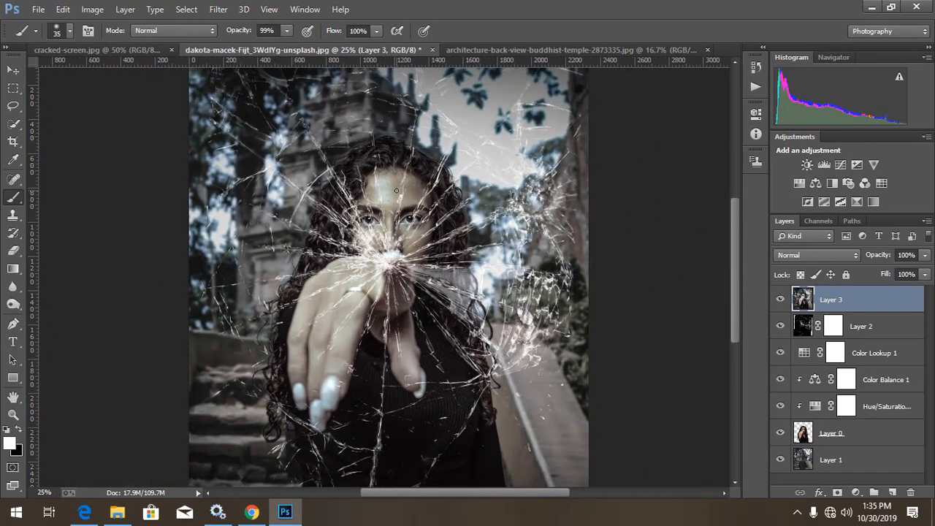
key(ctrl+minus)
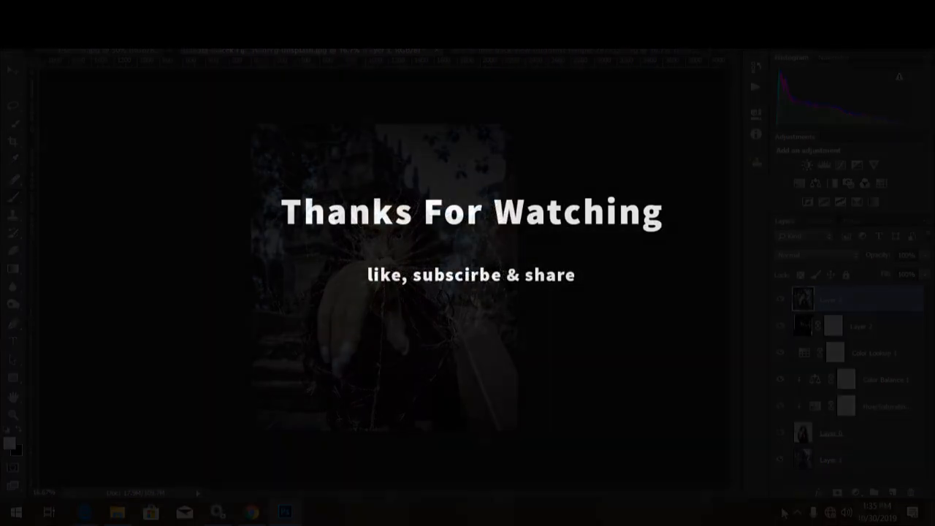